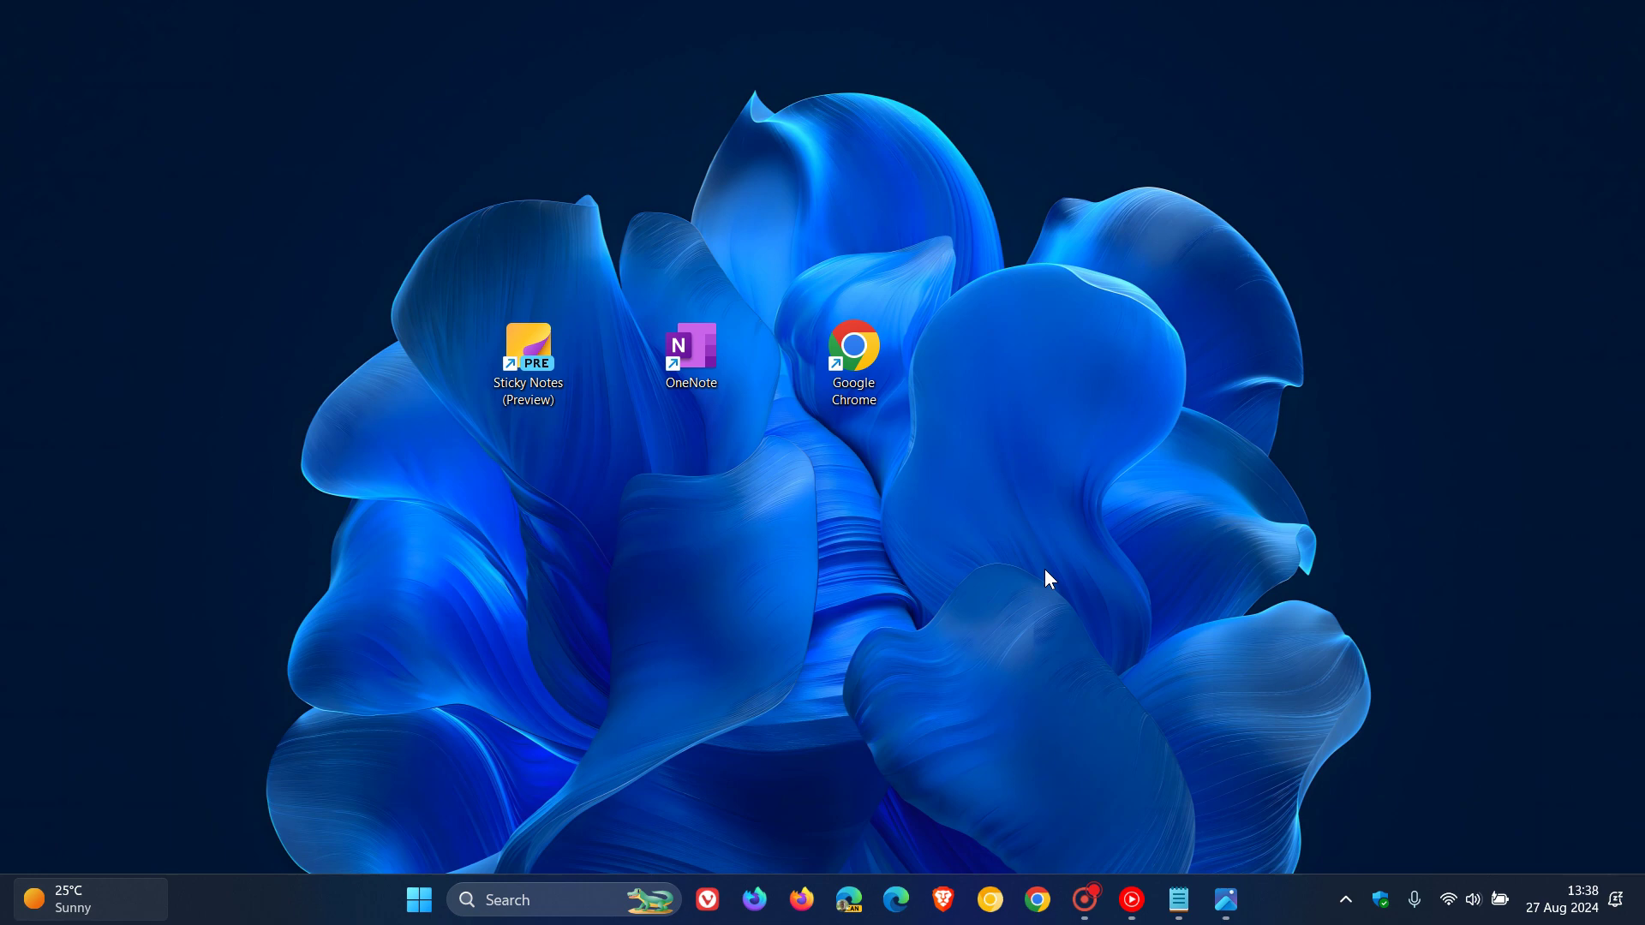
Launch regedit from the Start button's Run box.
right_click(421, 901)
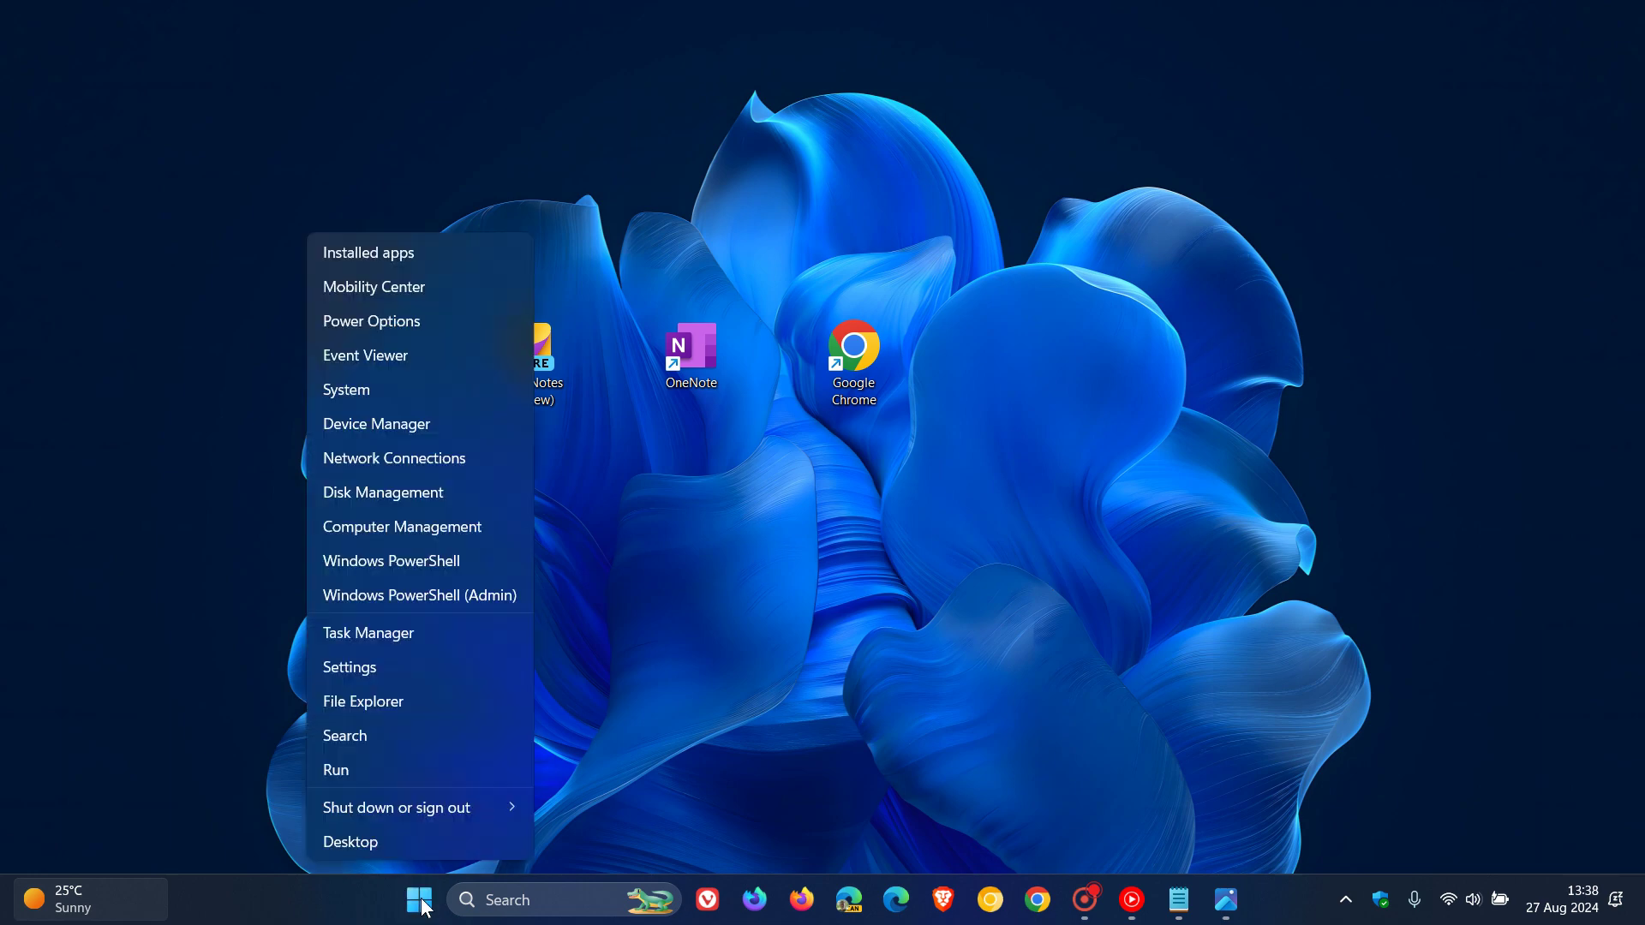
click(404, 773)
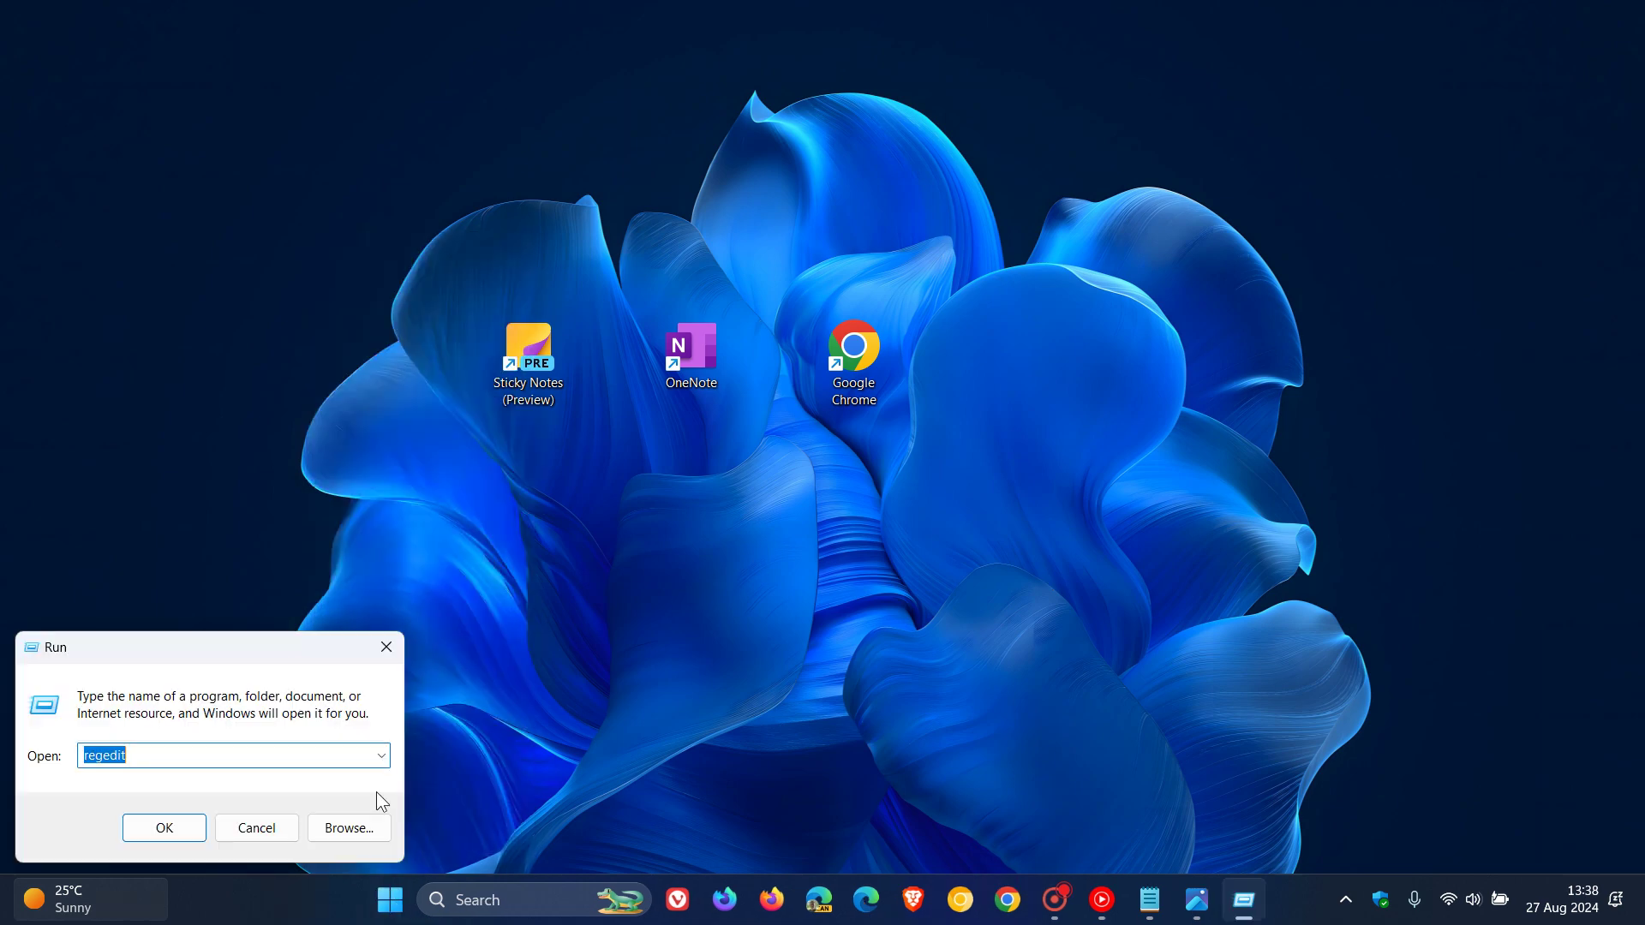
click(168, 829)
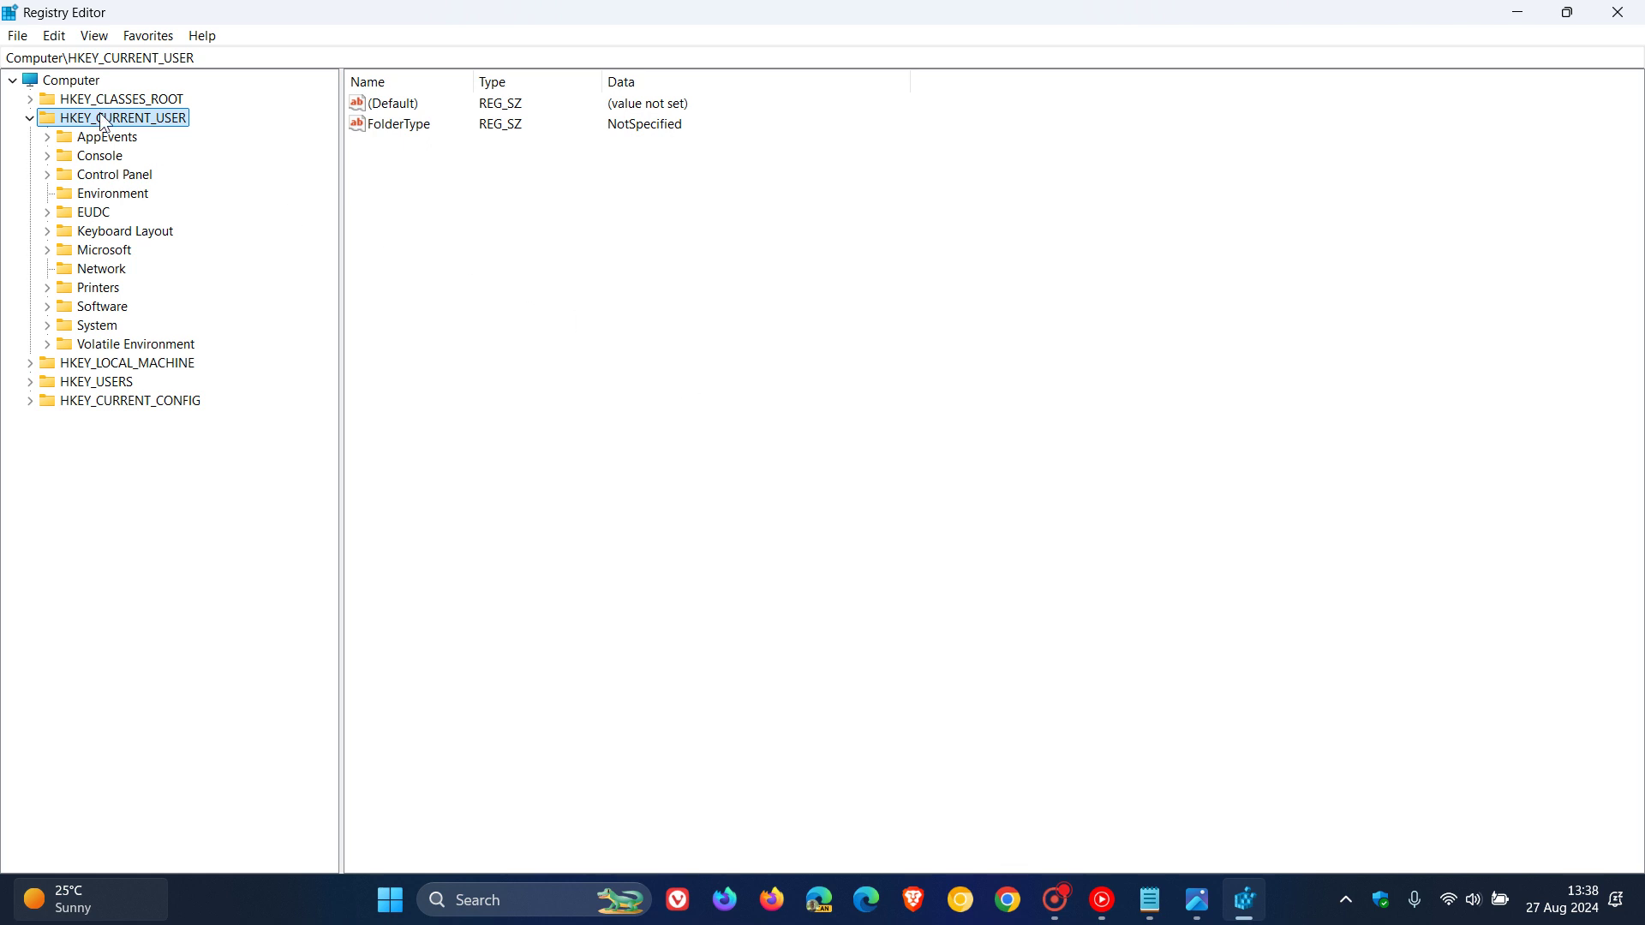
Glance at the File menu's import/export options, then collapse HKEY_CURRENT_USER.
click(16, 39)
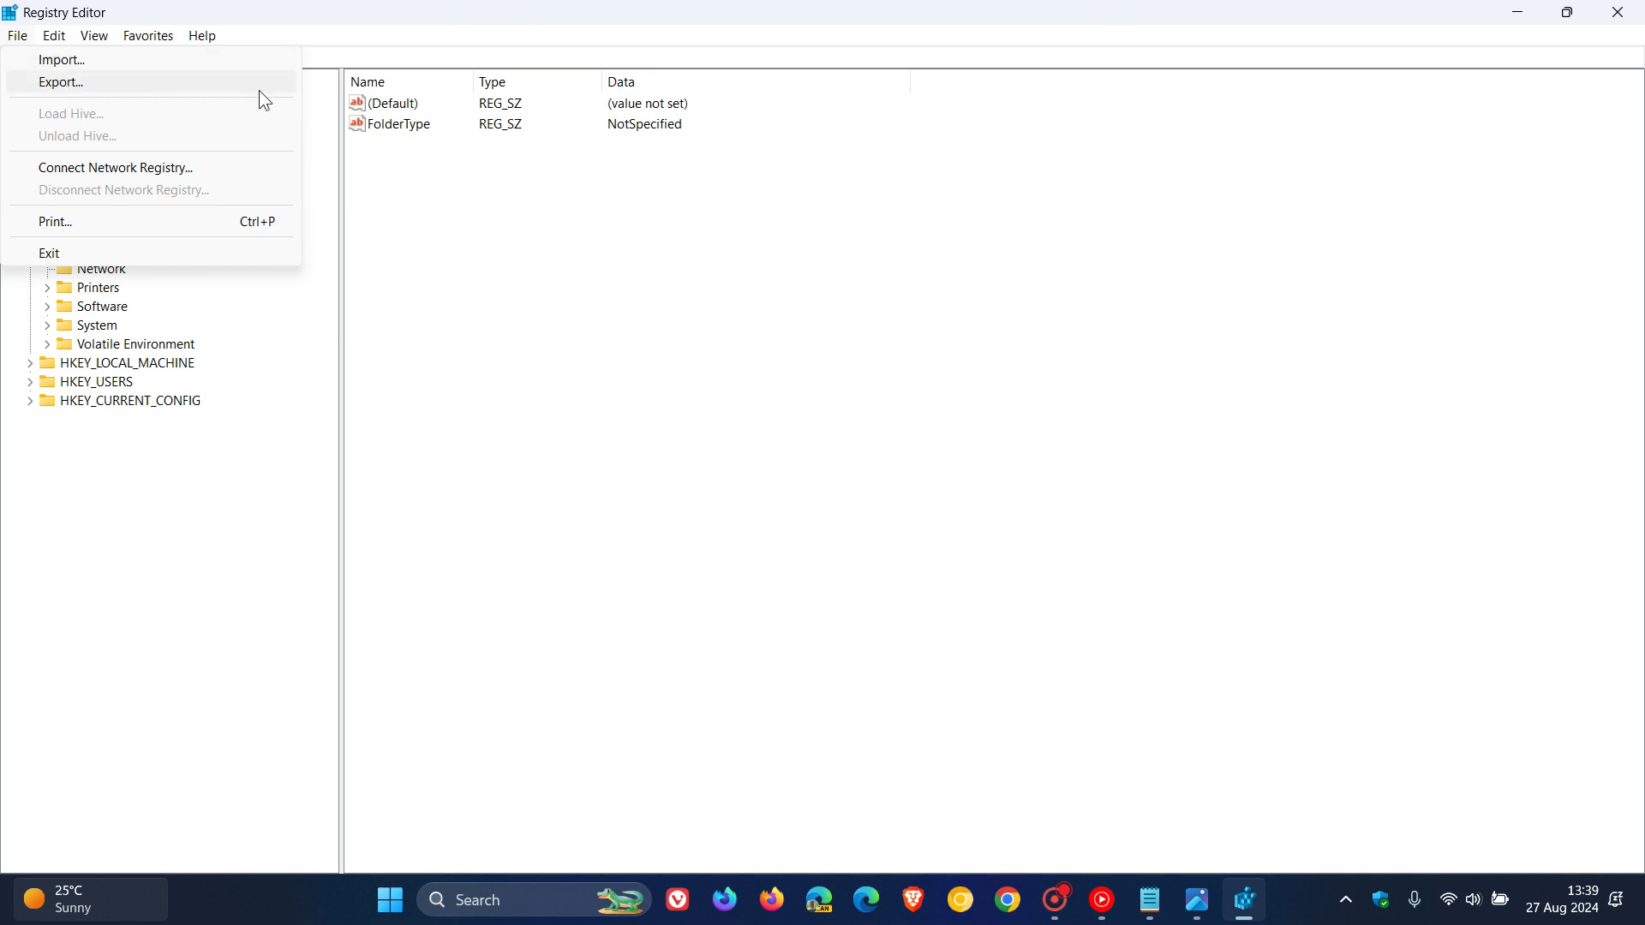
click(807, 351)
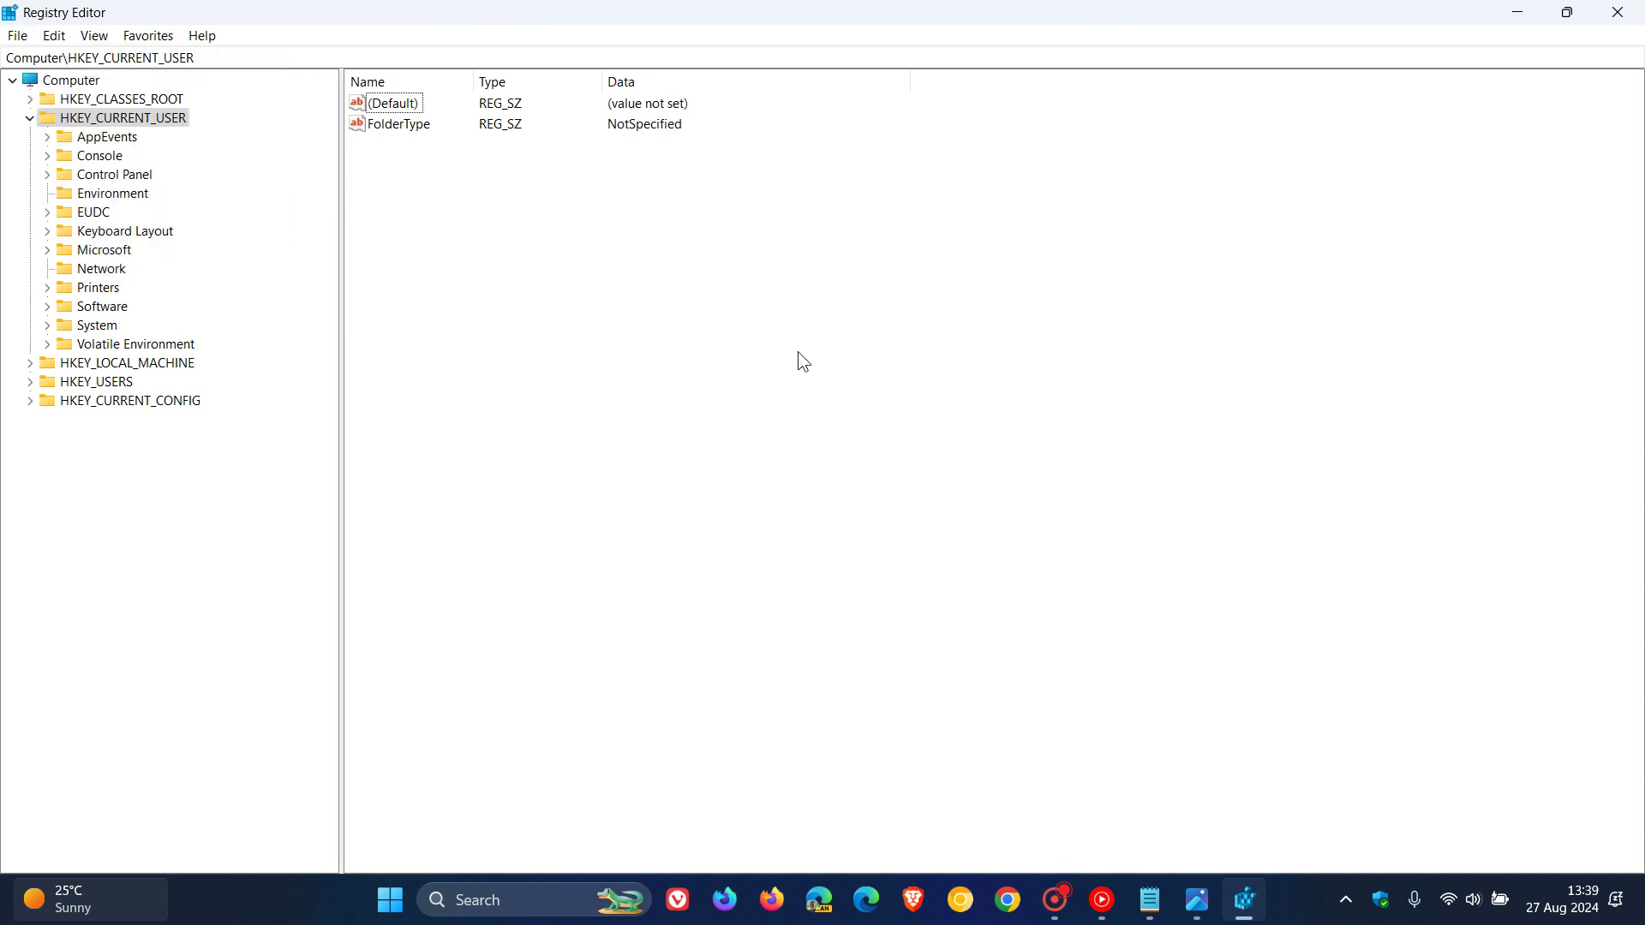
click(32, 120)
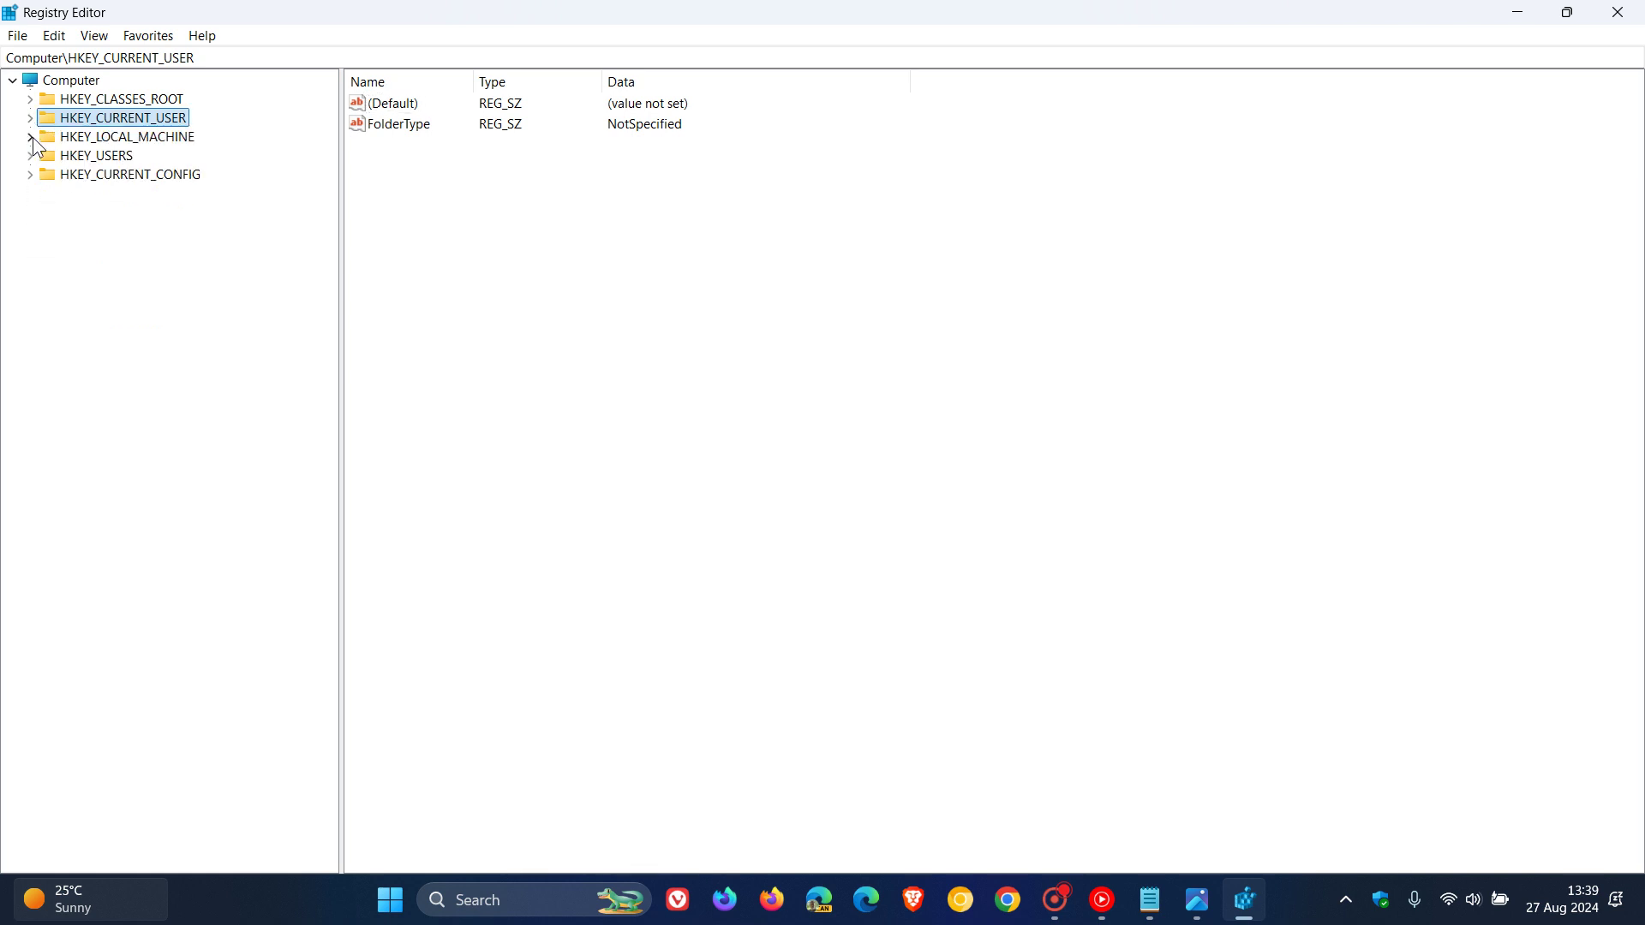
Expand HKEY_LOCAL_MACHINE, SOFTWARE, Microsoft and Windows in the key tree.
click(32, 138)
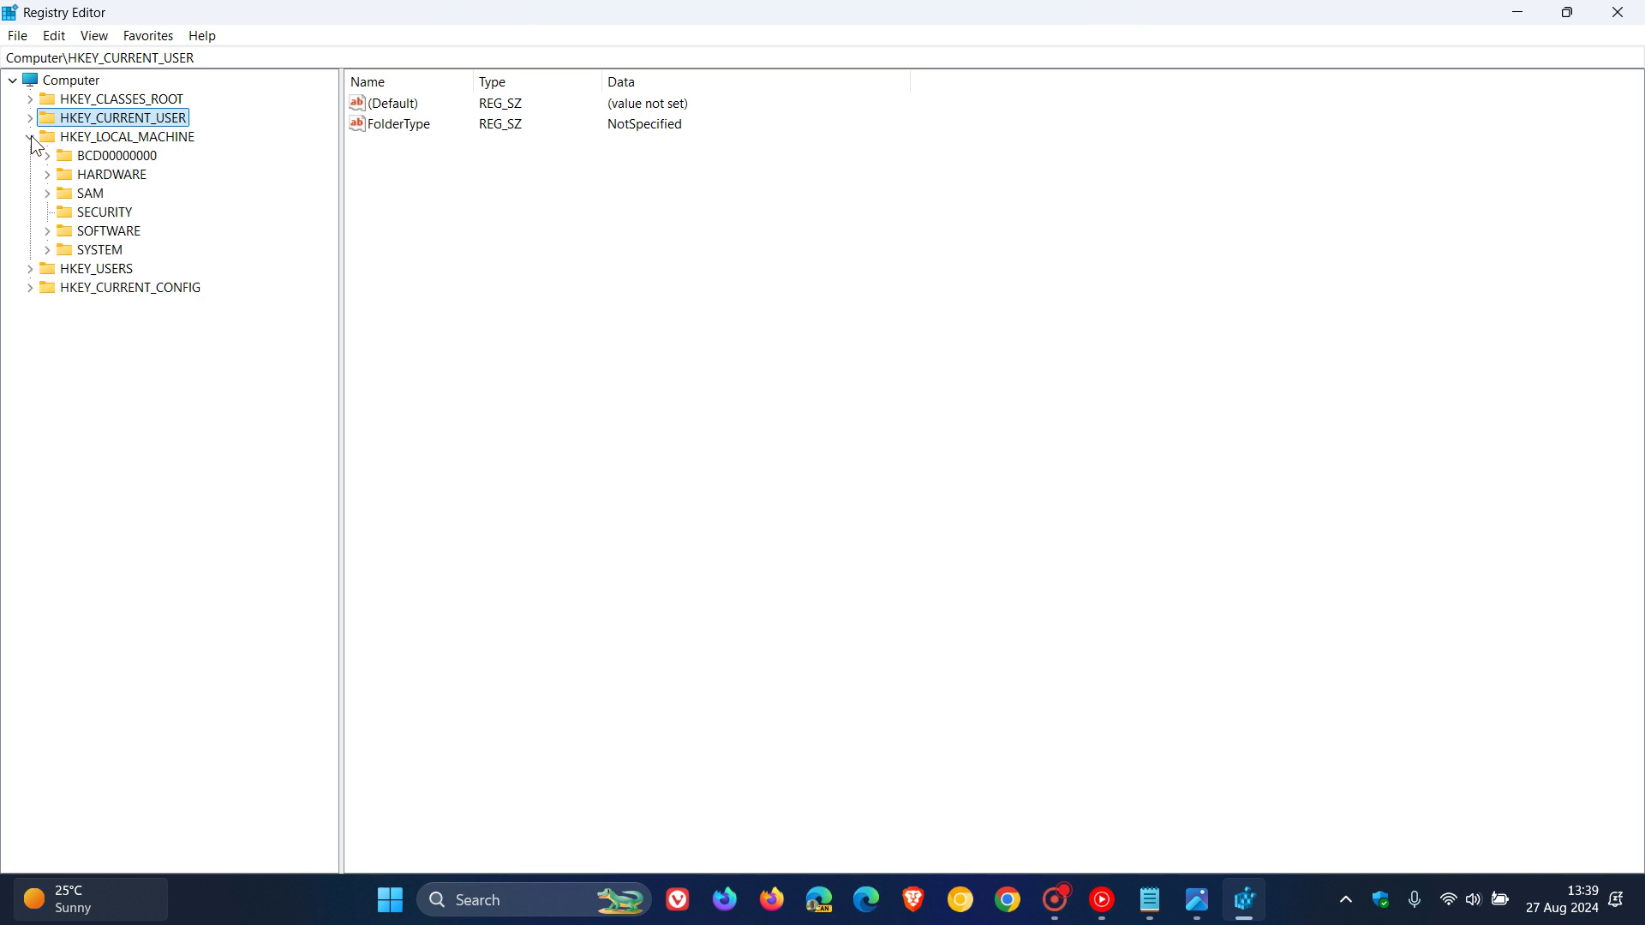
click(47, 232)
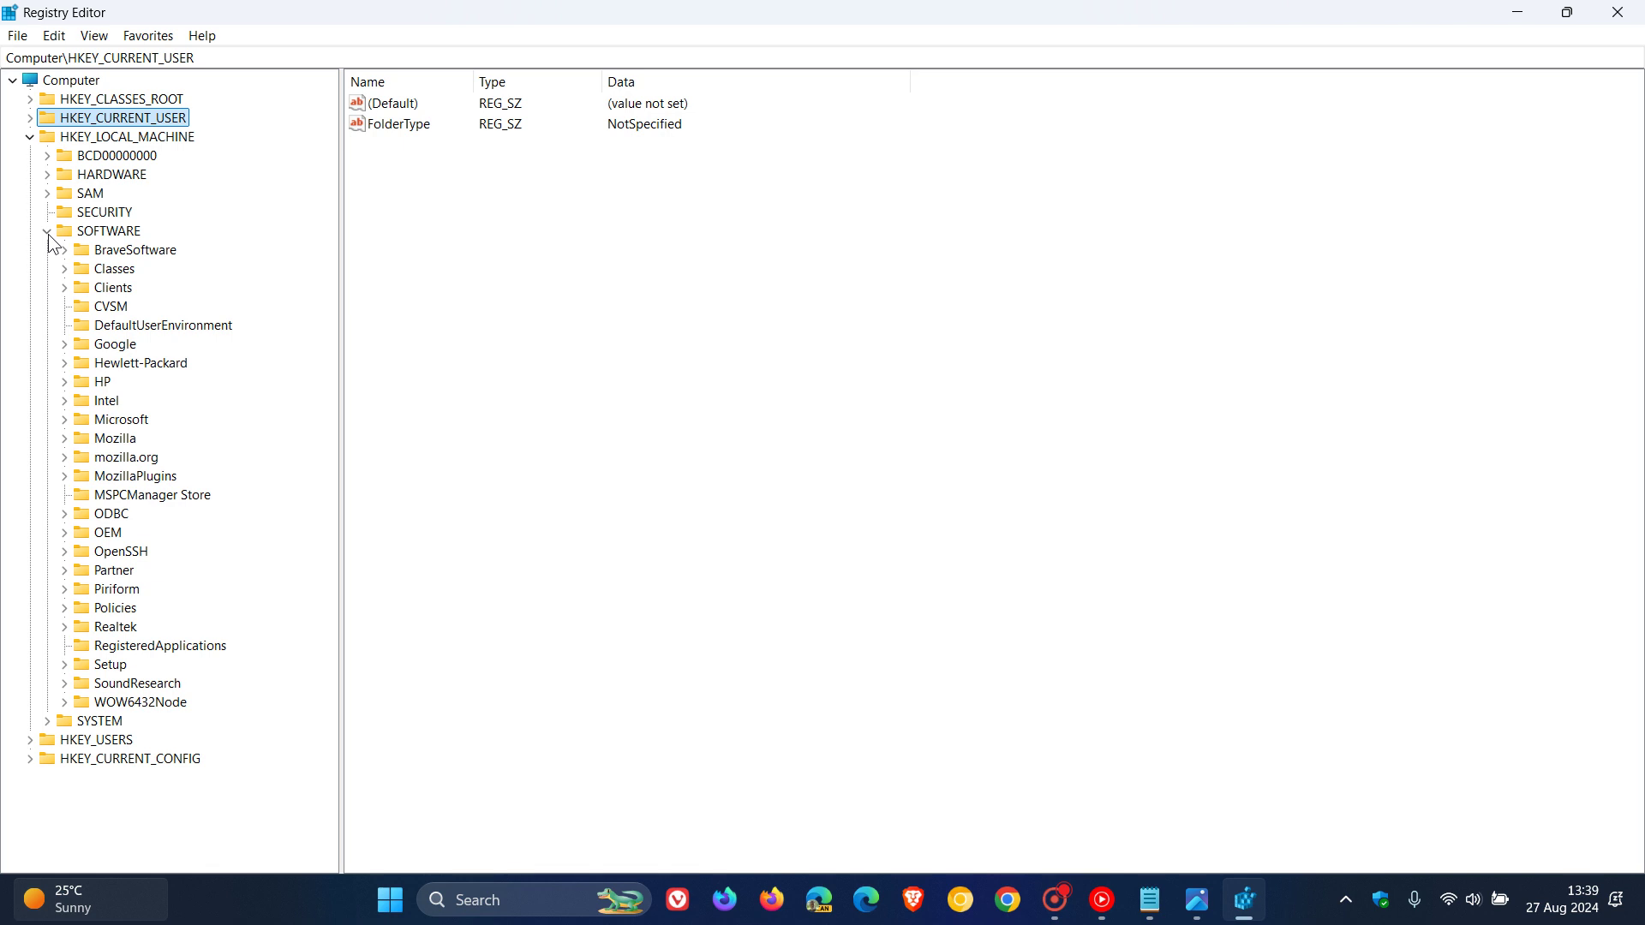
click(65, 419)
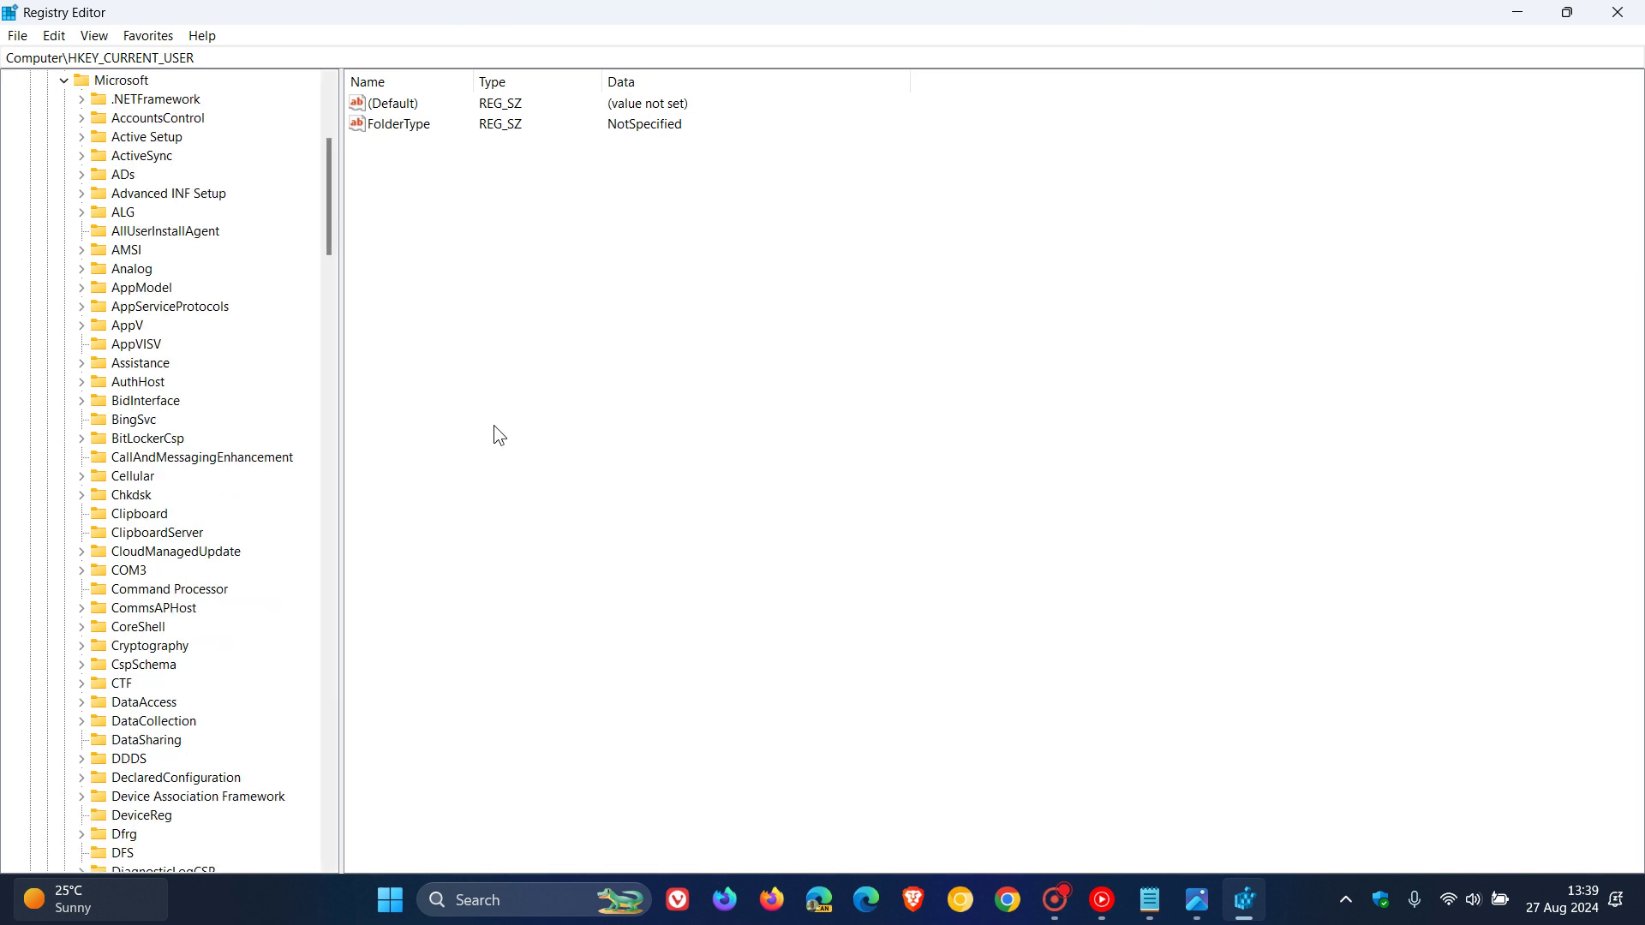
drag(328, 244, 303, 763)
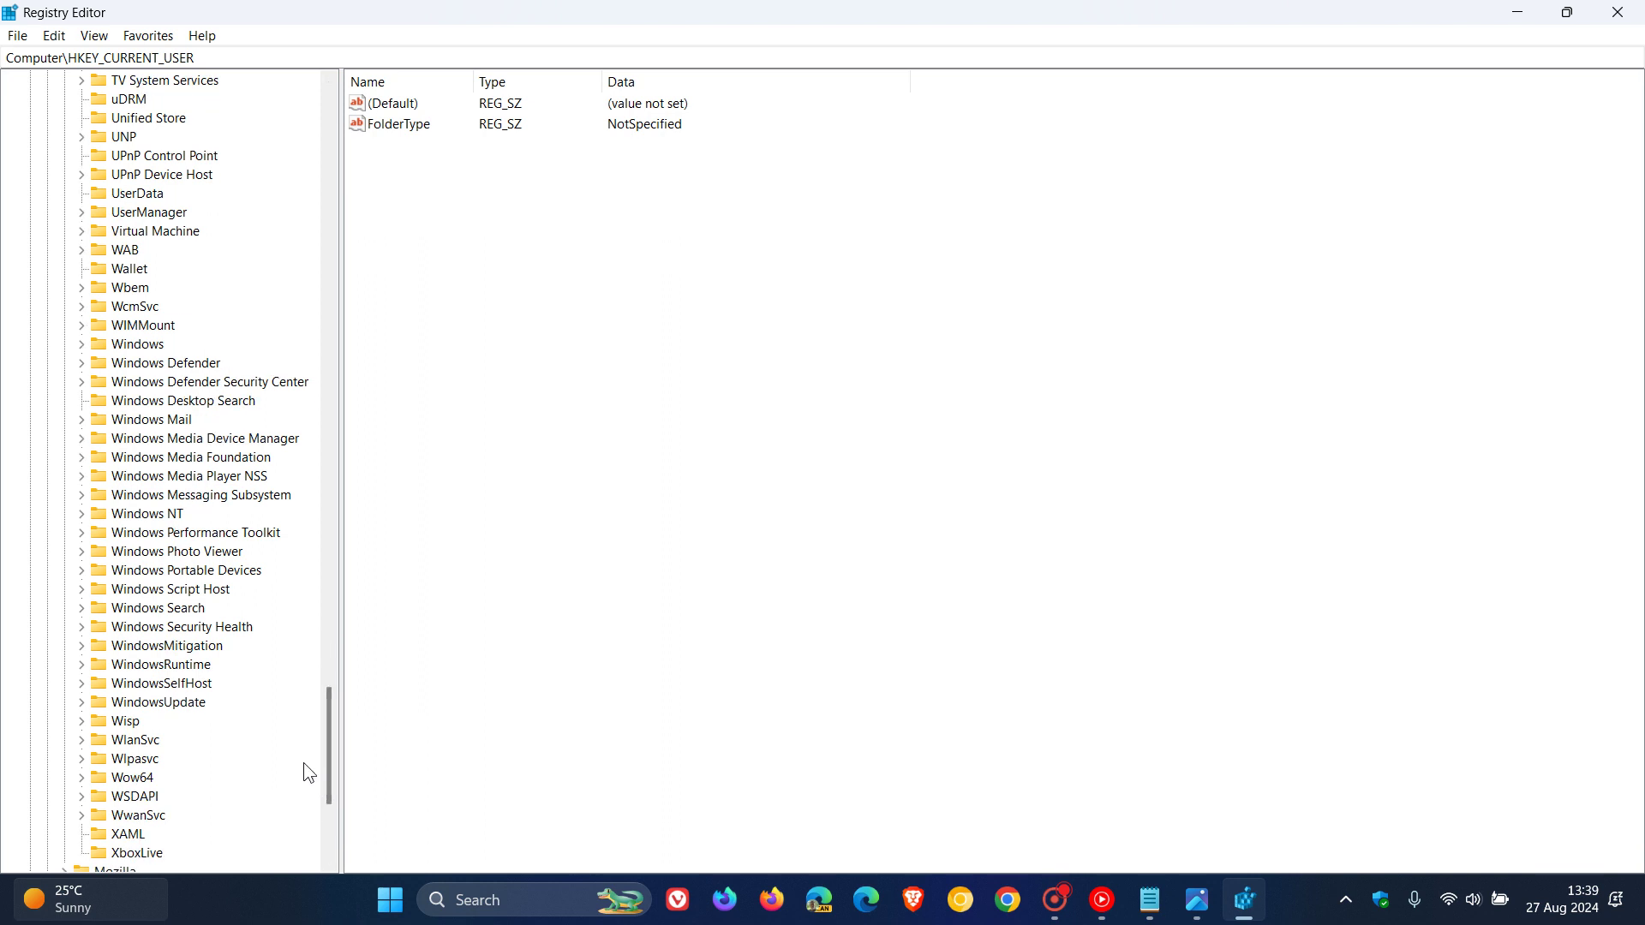
click(81, 346)
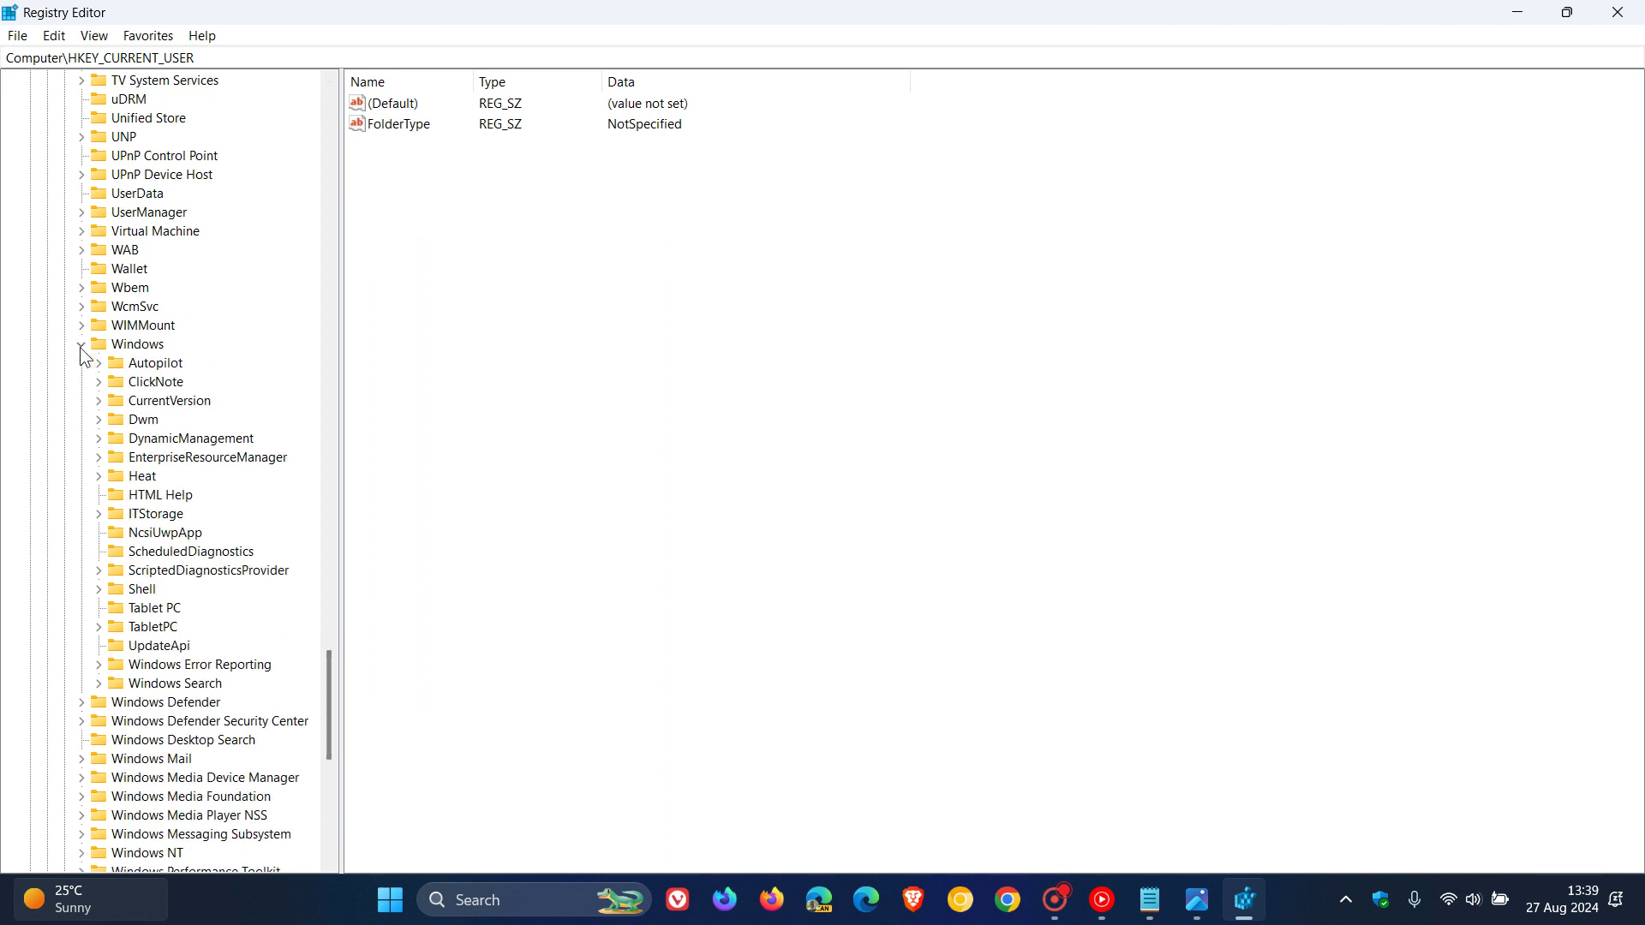
Expand CurrentVersion and then Explorer to list Explorer's subkeys.
click(98, 401)
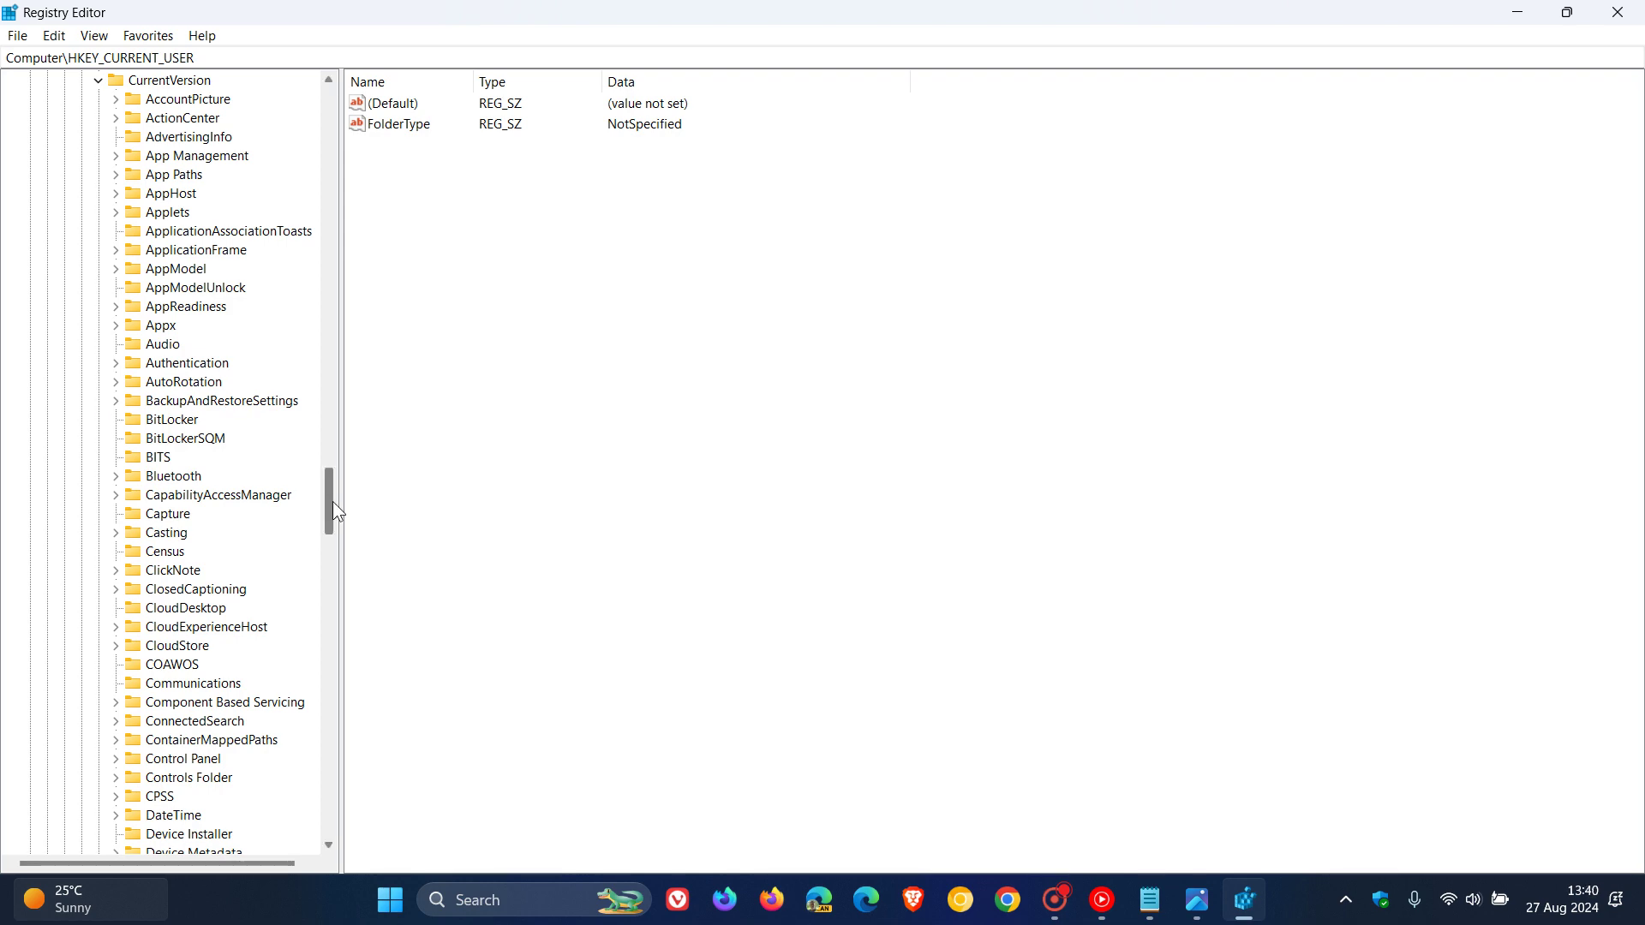
drag(332, 512, 324, 568)
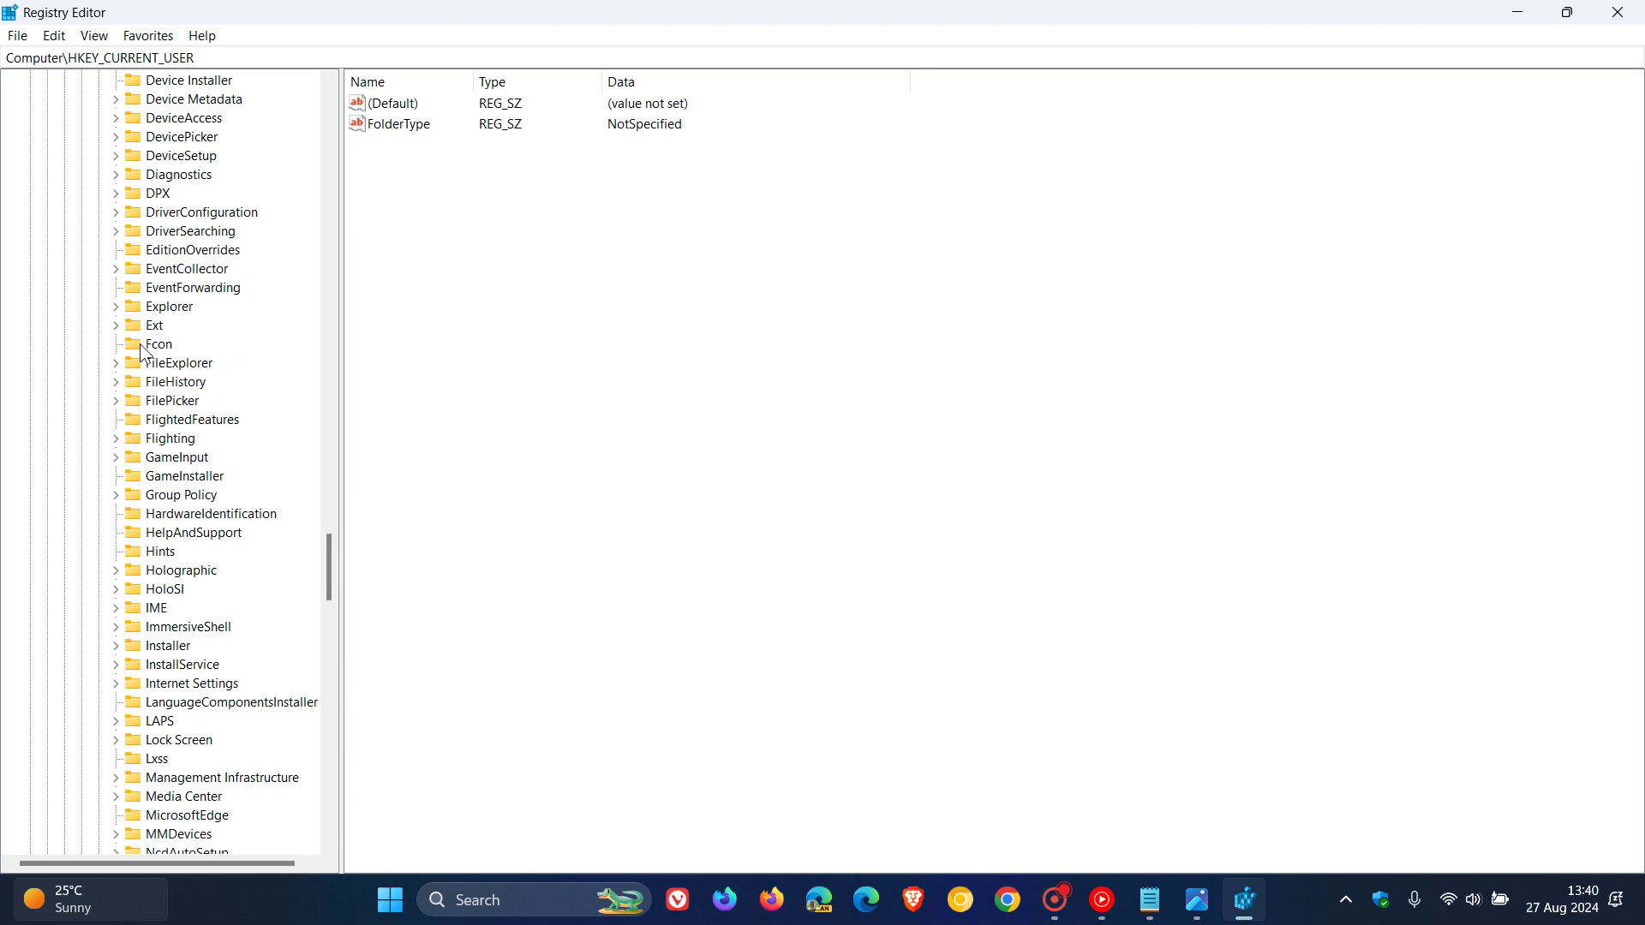
click(115, 307)
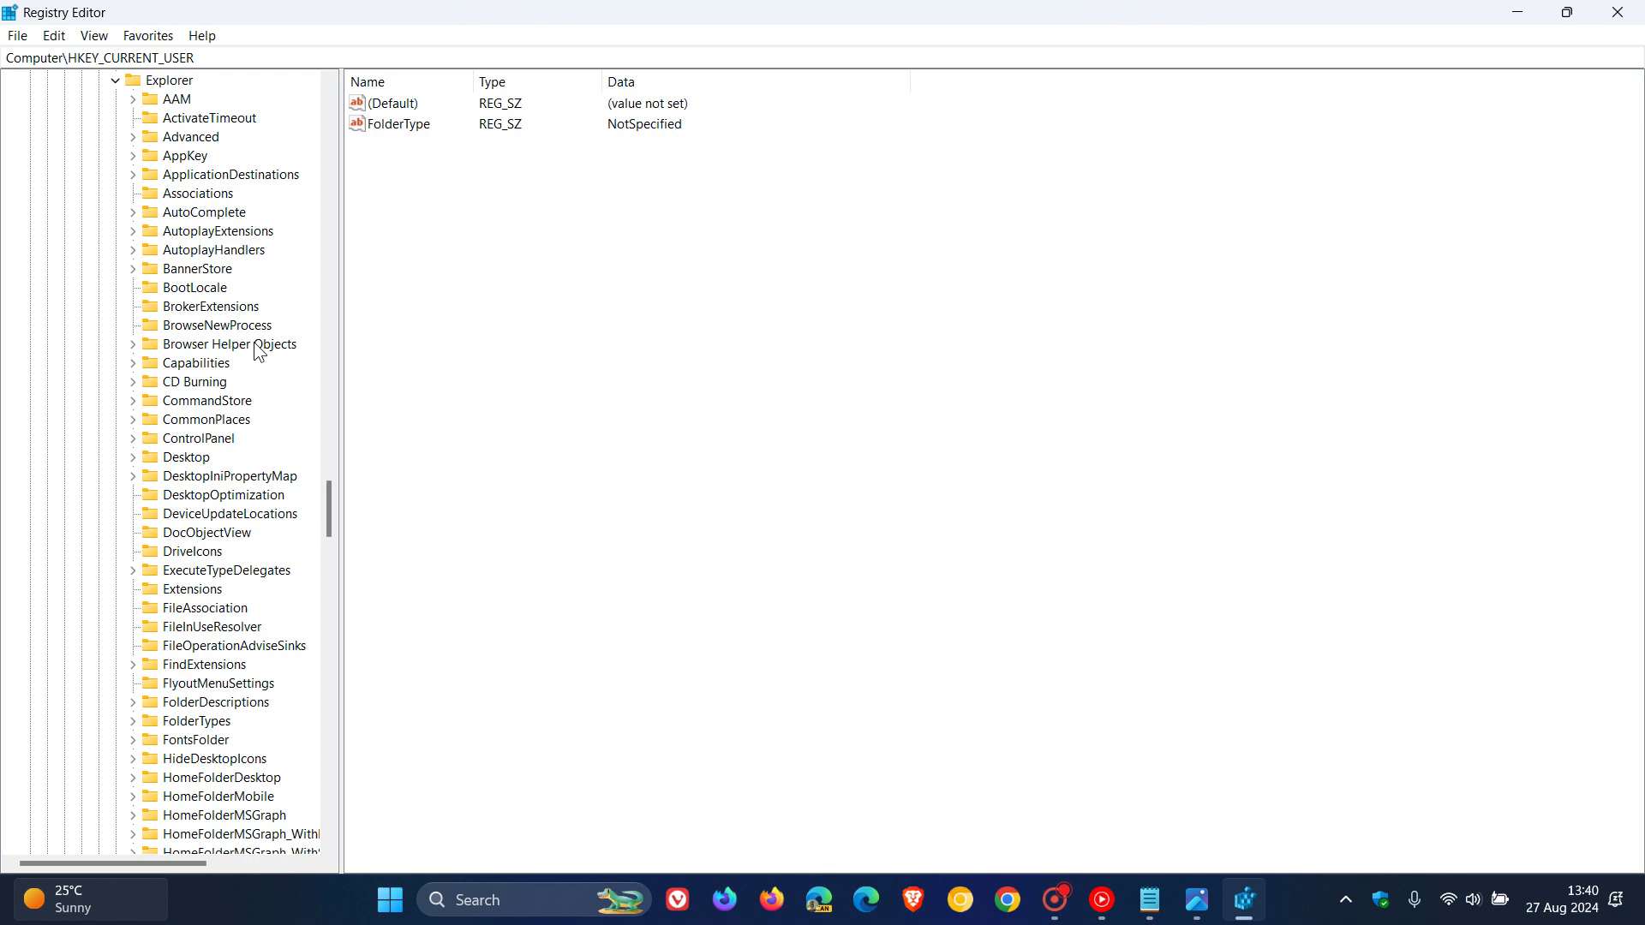
scroll(257, 352, down, 13)
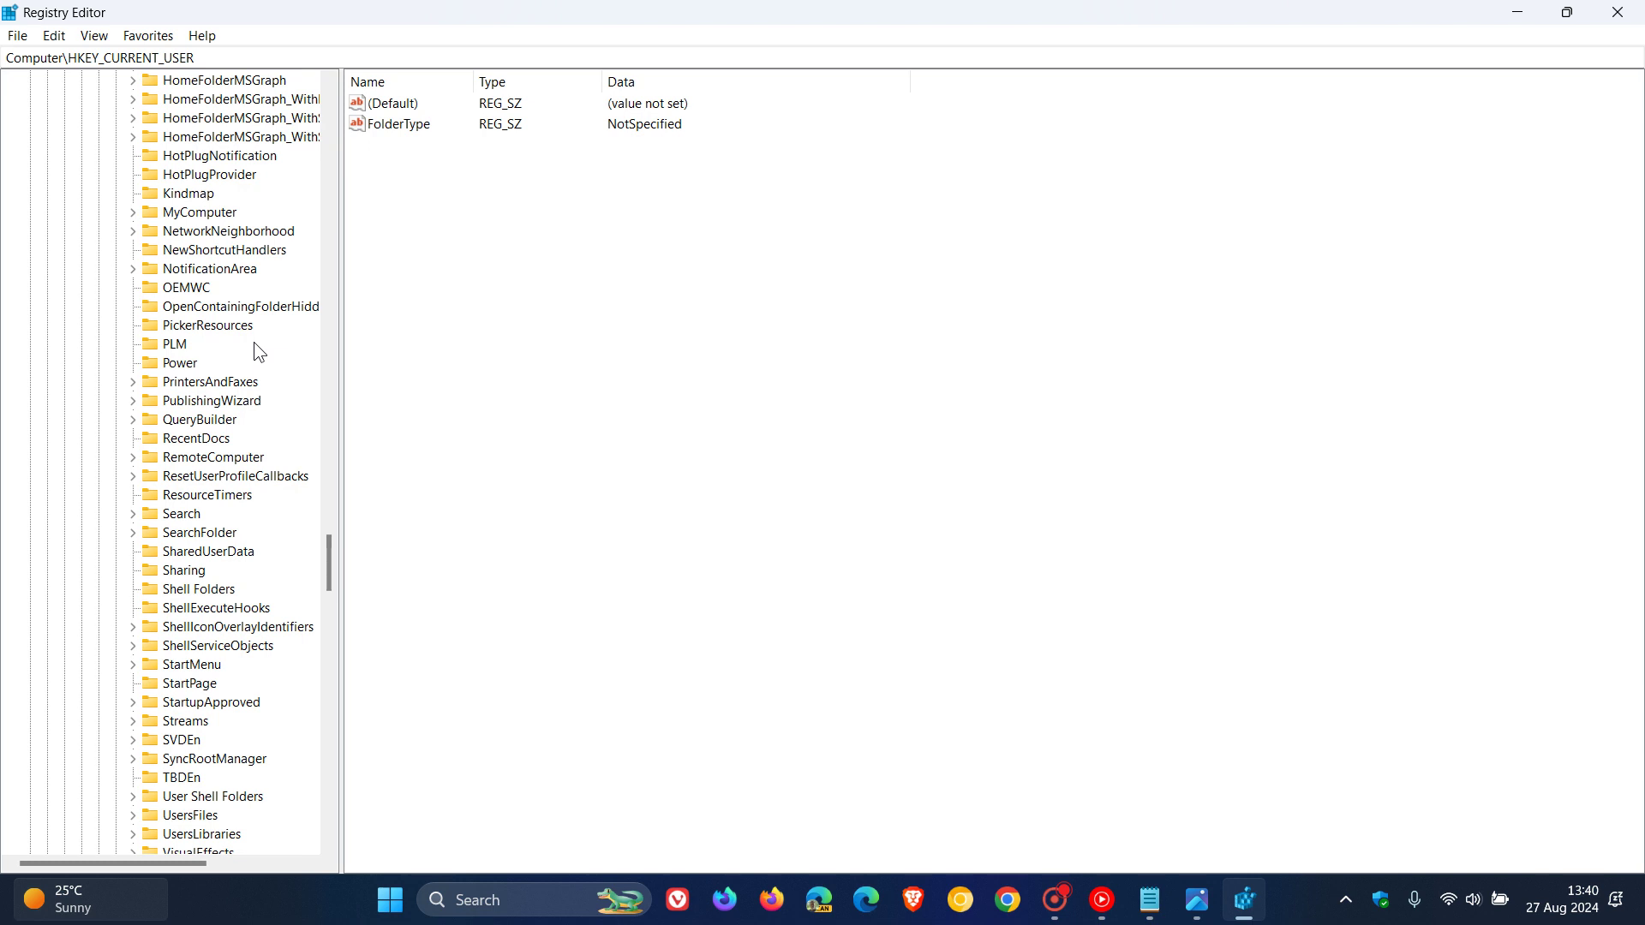
scroll(254, 342, down, 2)
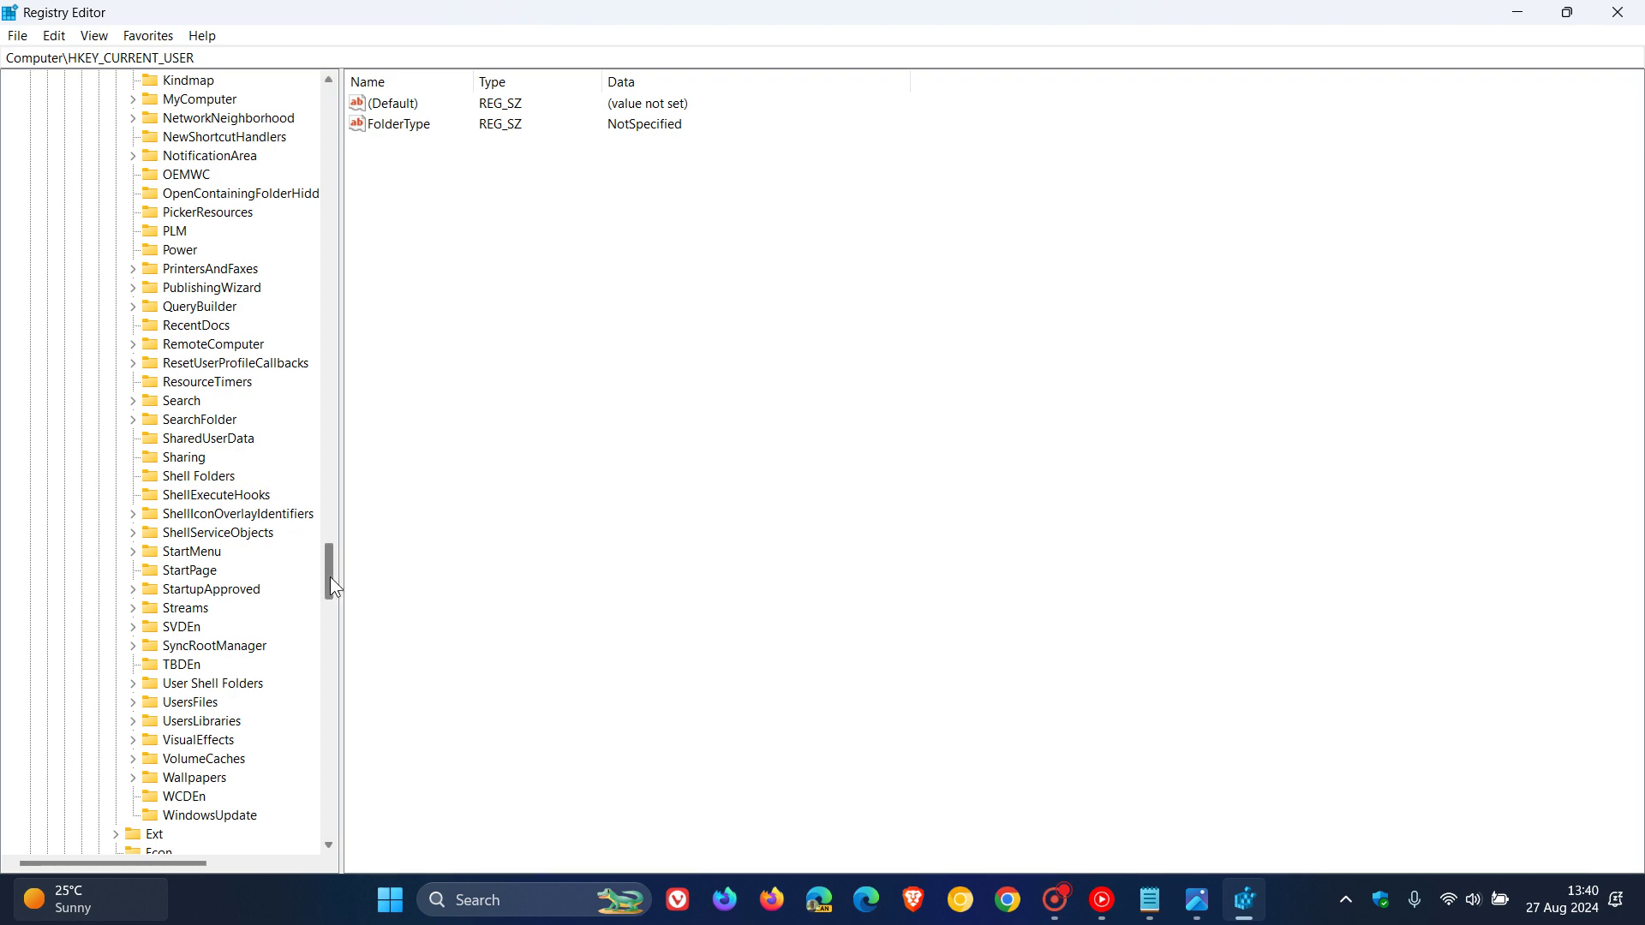
drag(331, 577, 346, 498)
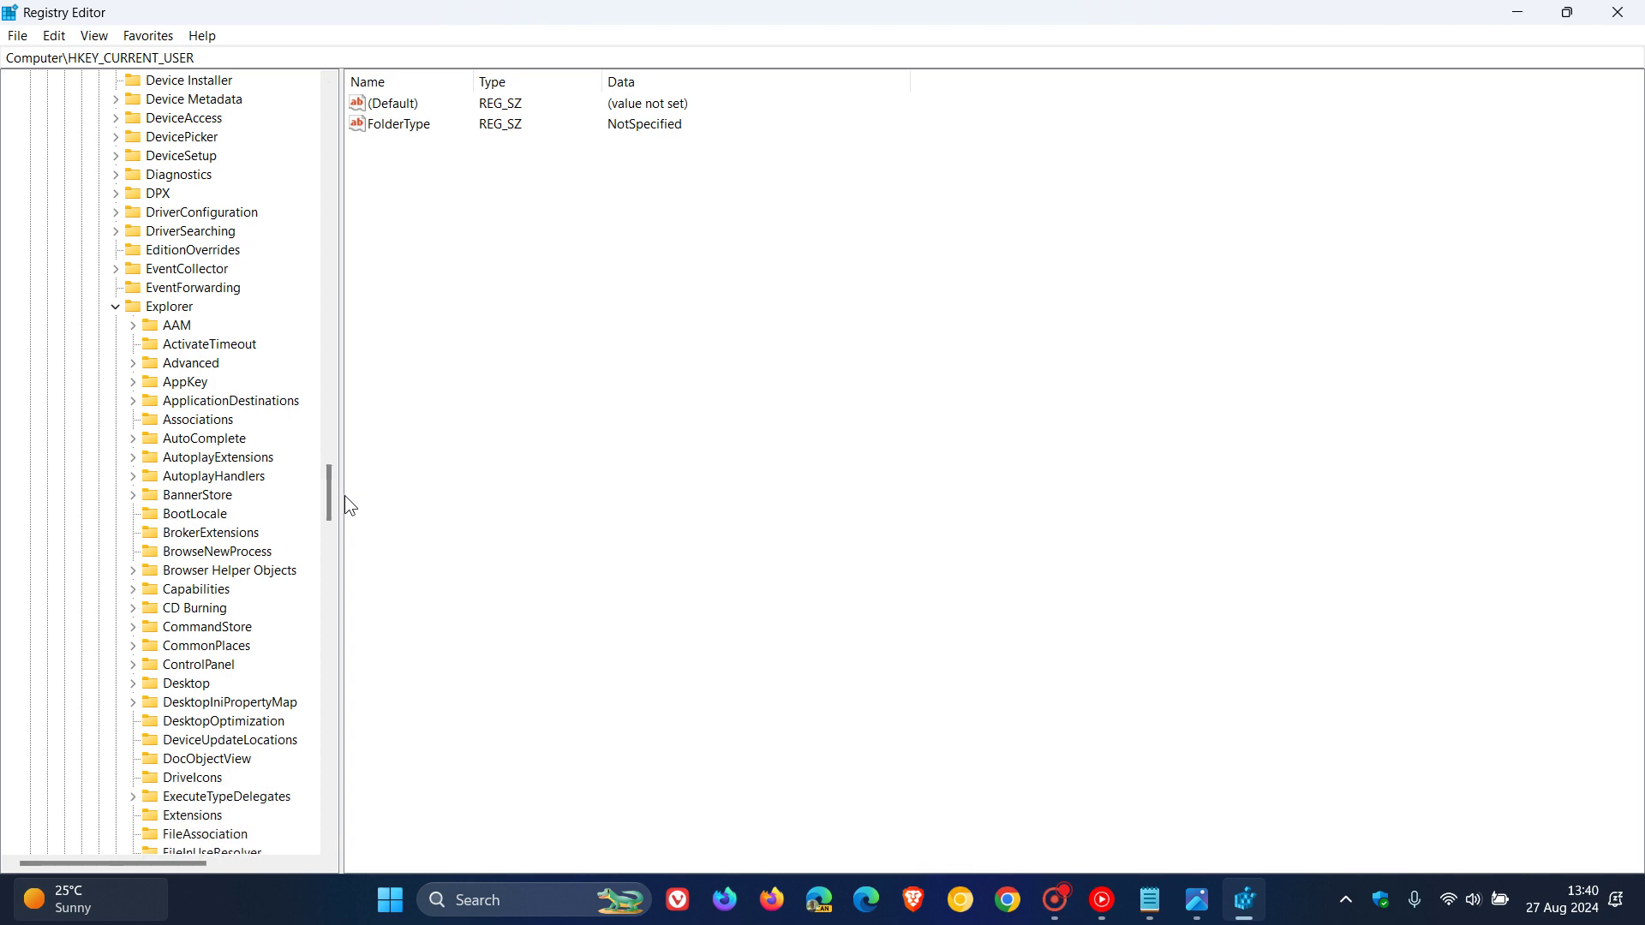
Create a new subkey under the Explorer key.
right_click(180, 310)
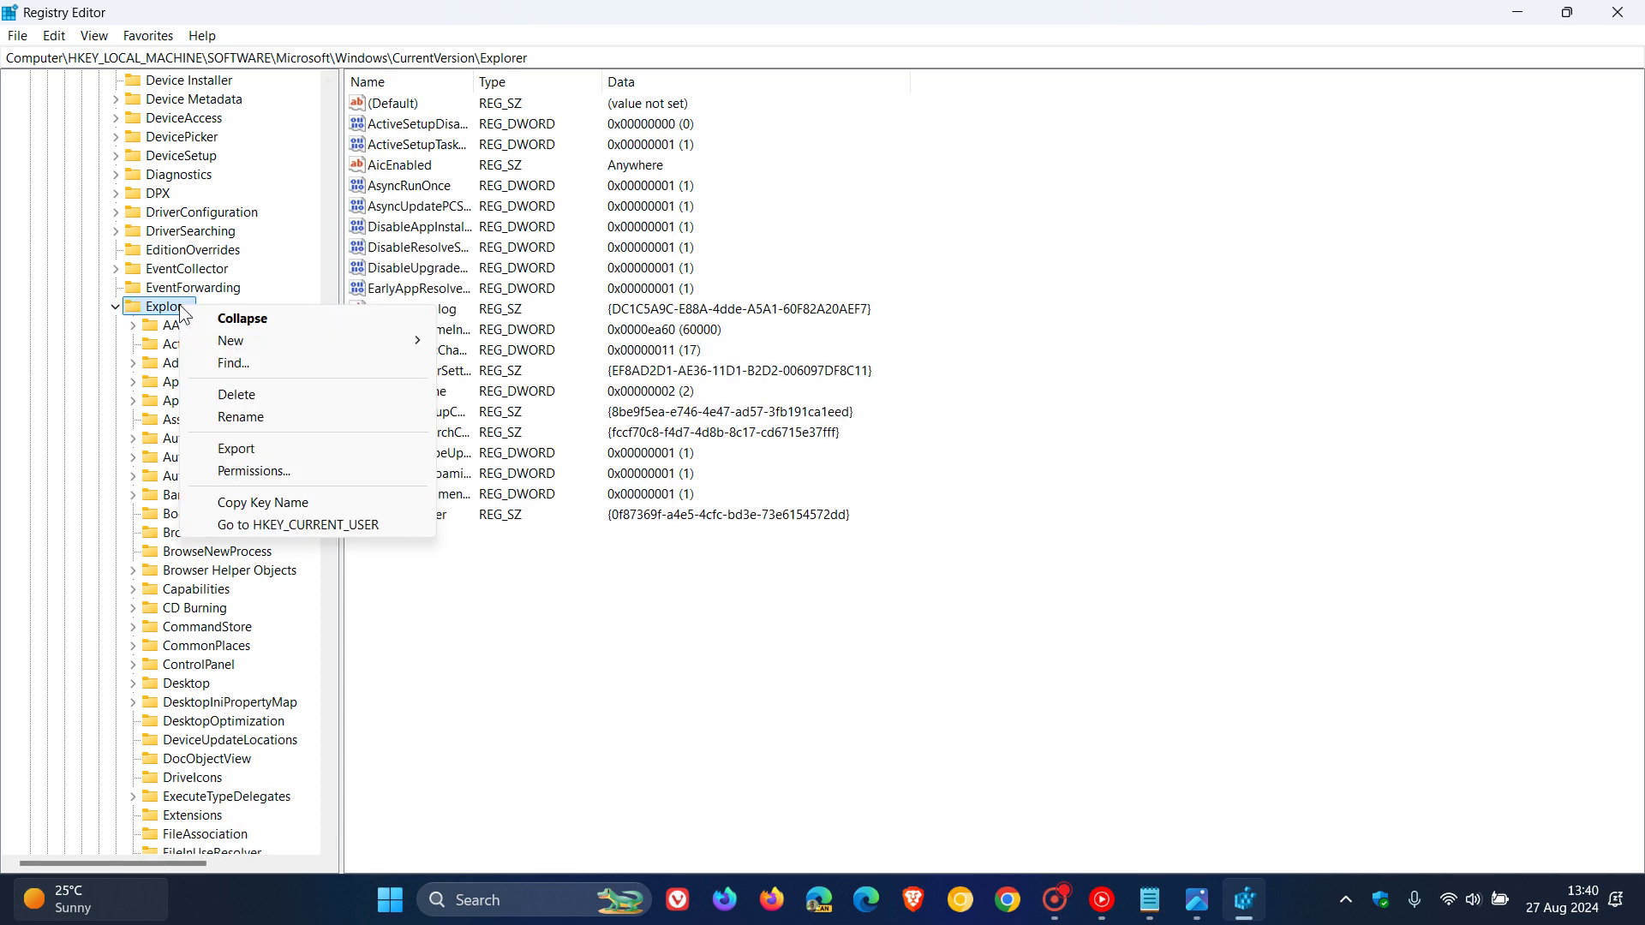
mouse_move(283, 348)
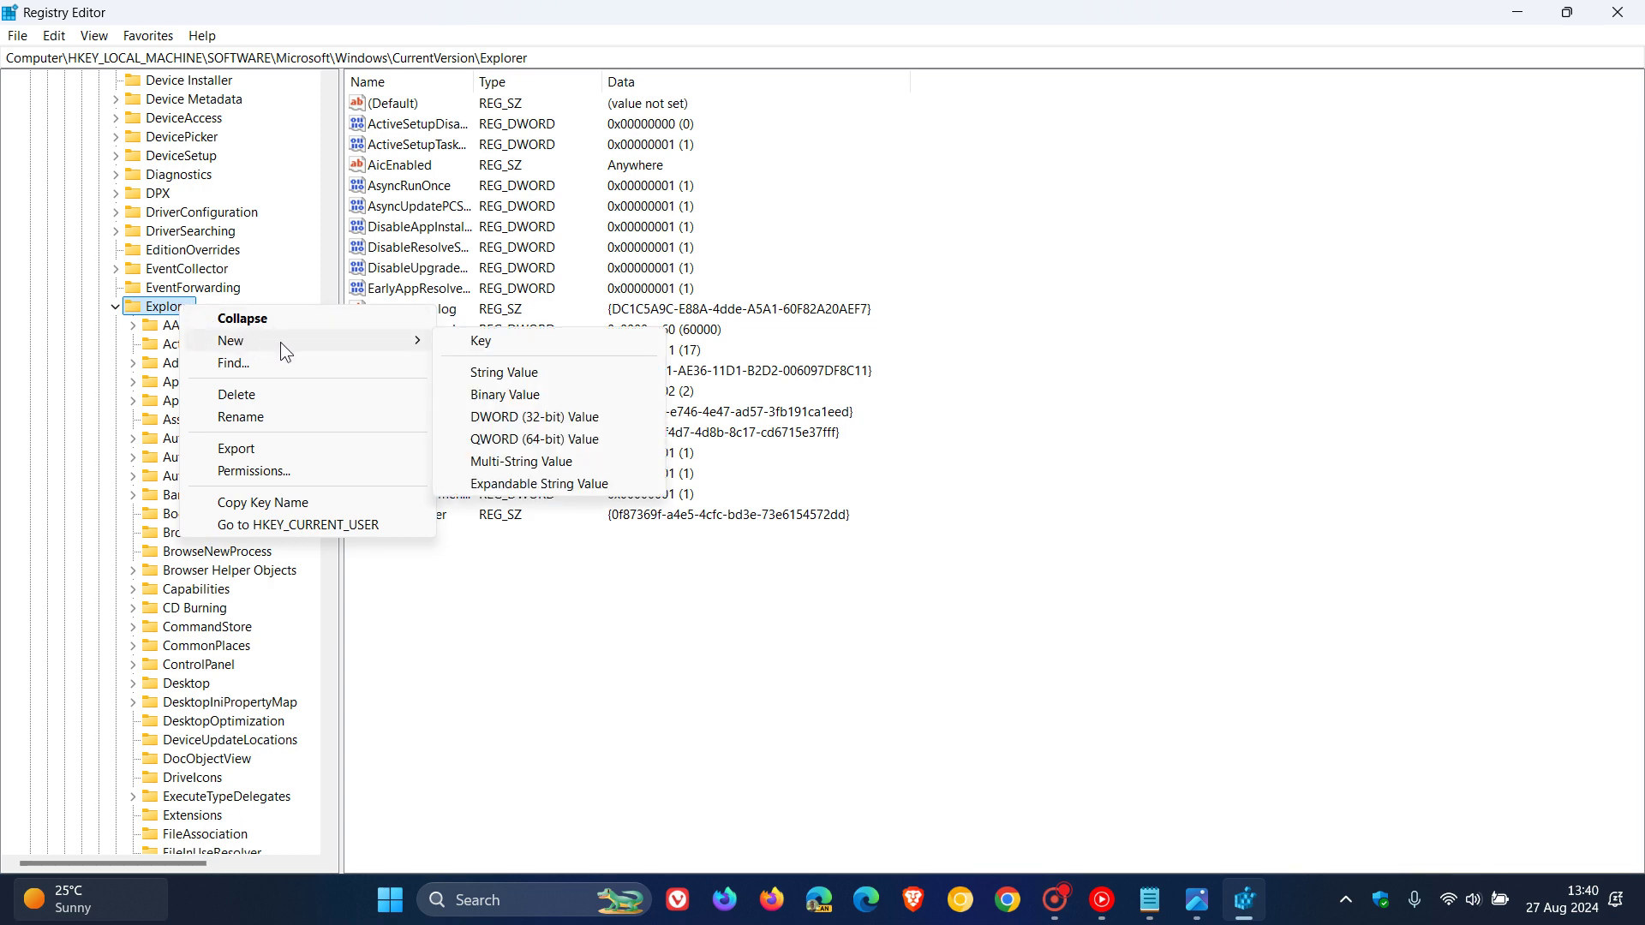
click(498, 344)
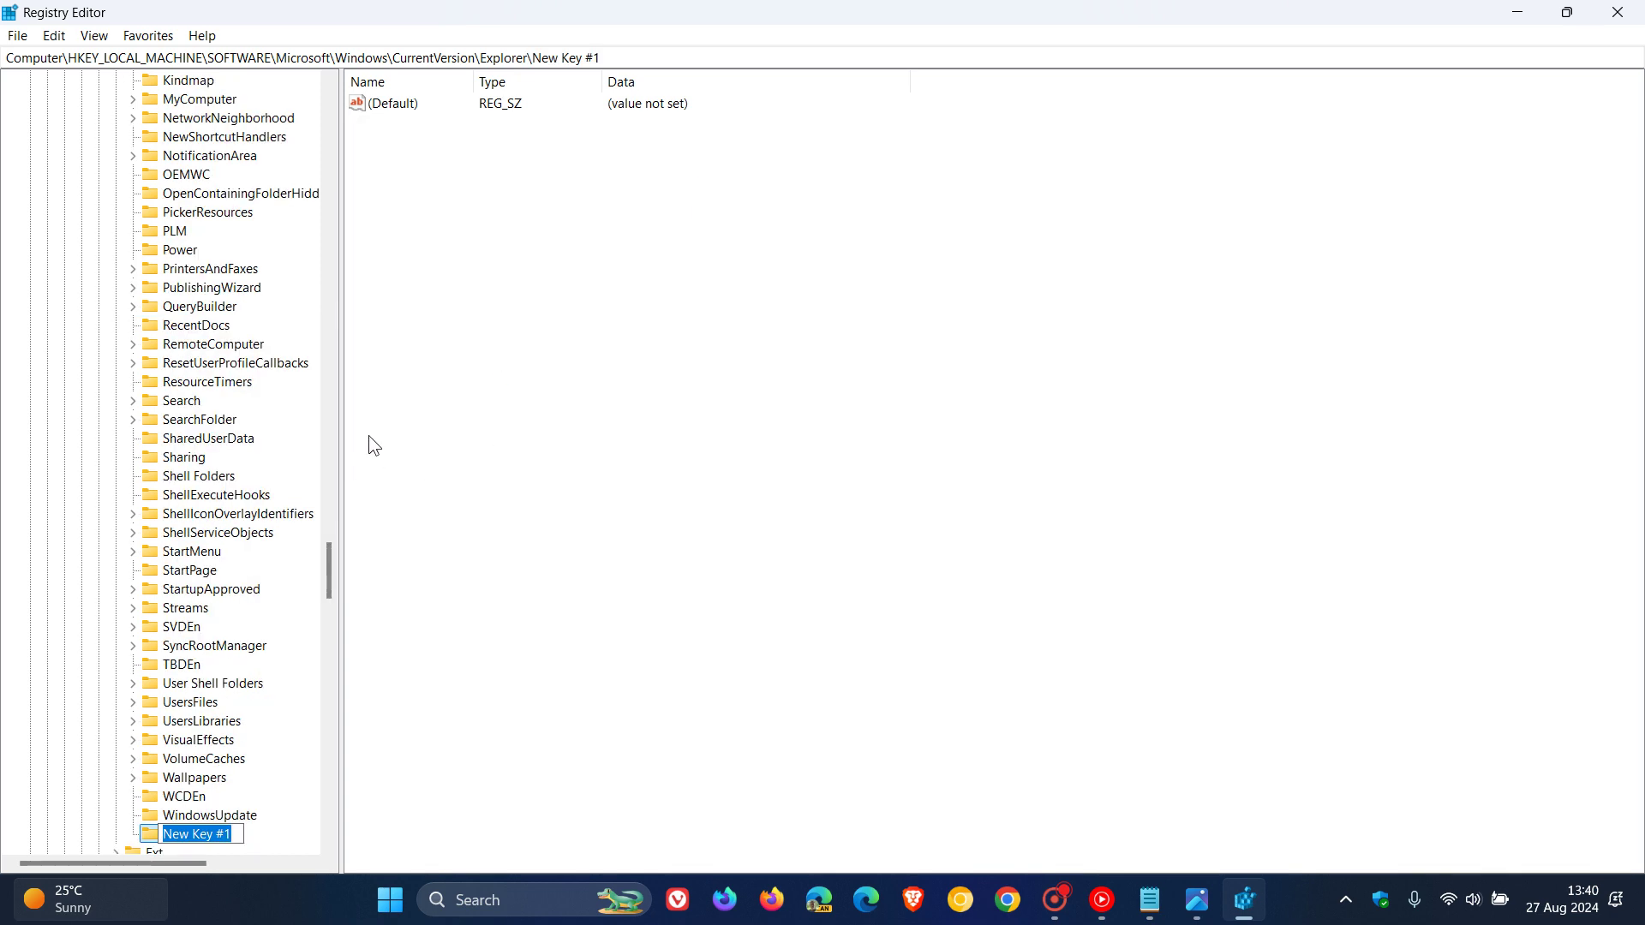
scroll(303, 399, down, 6)
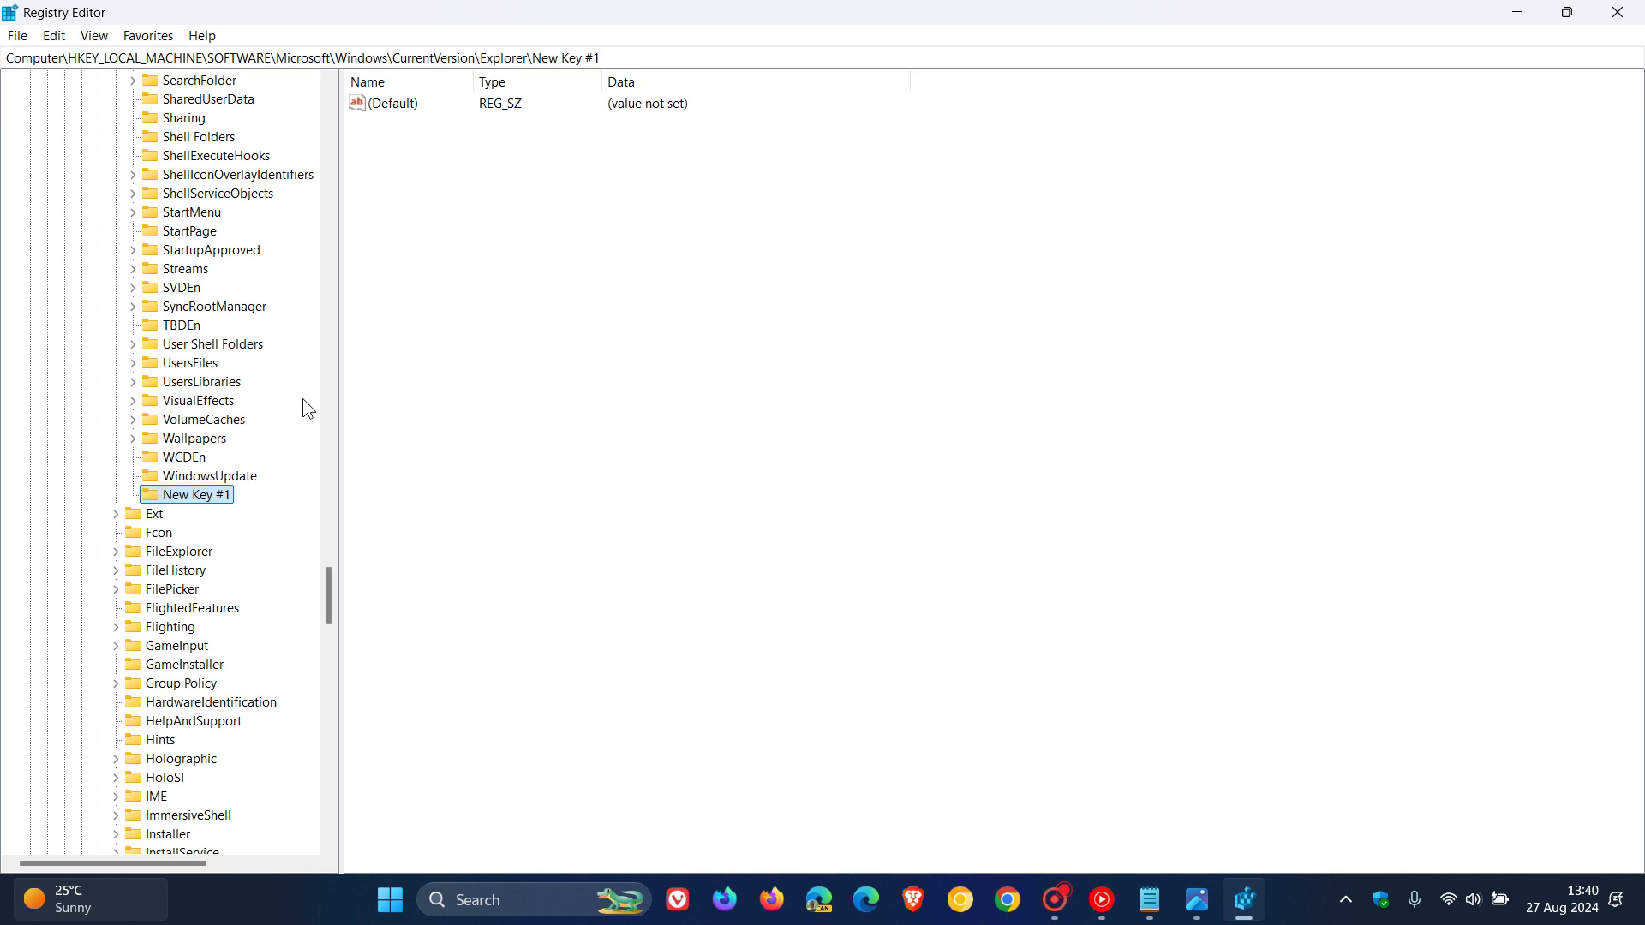
Rename New Key #1 to 'Shell Icons'.
right_click(195, 503)
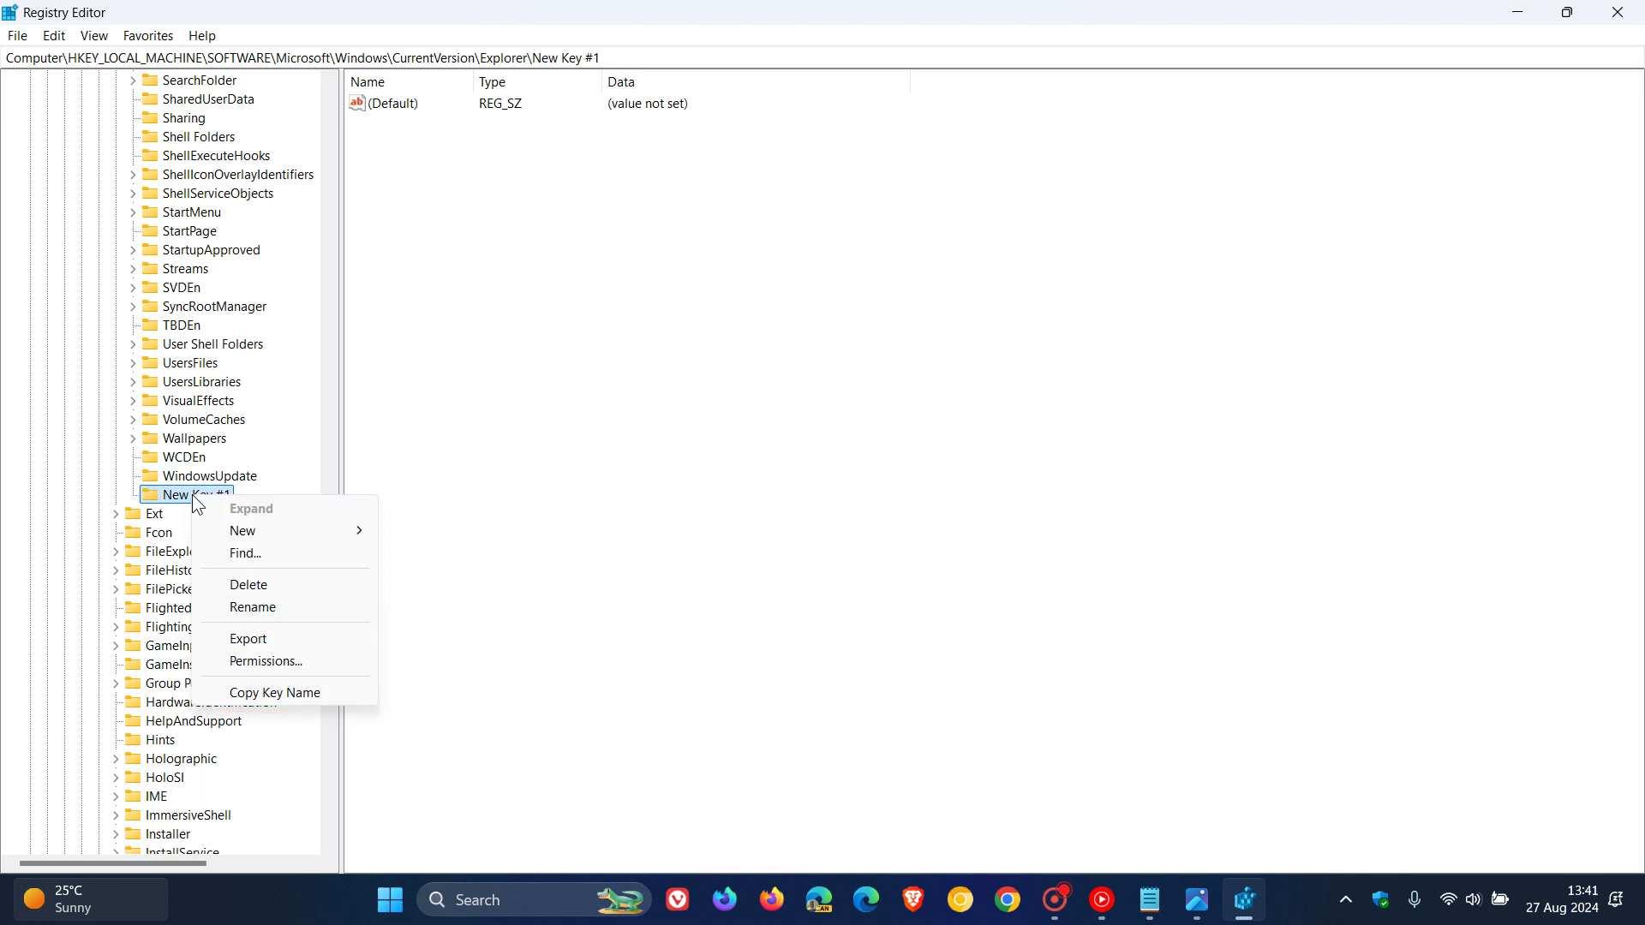
click(463, 456)
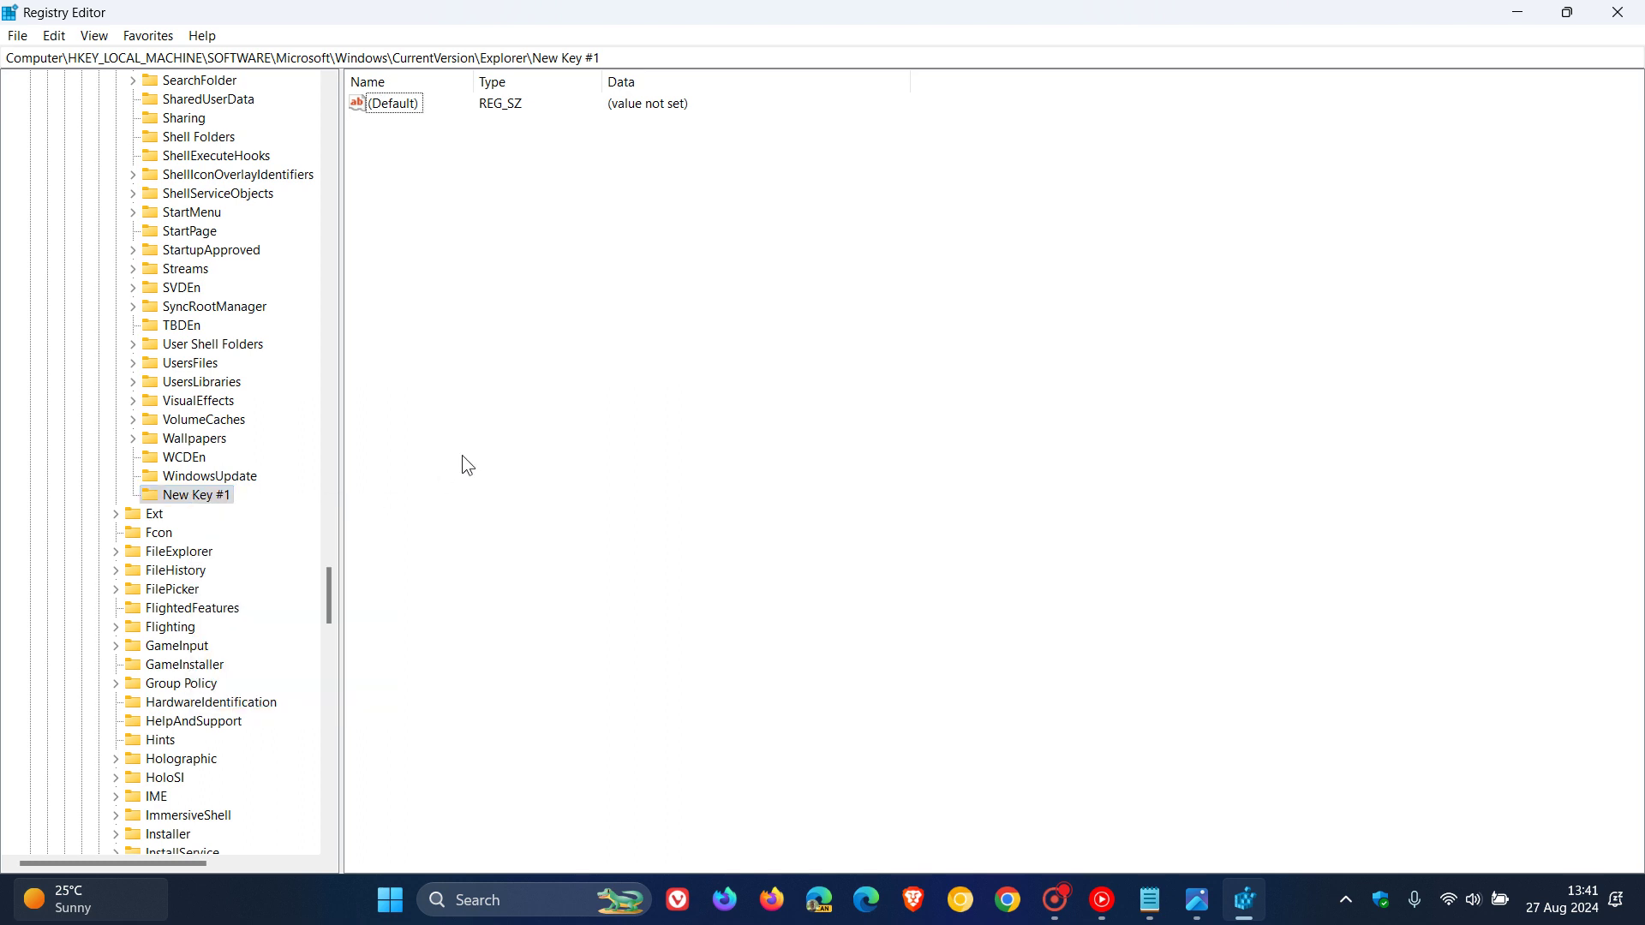
right_click(194, 491)
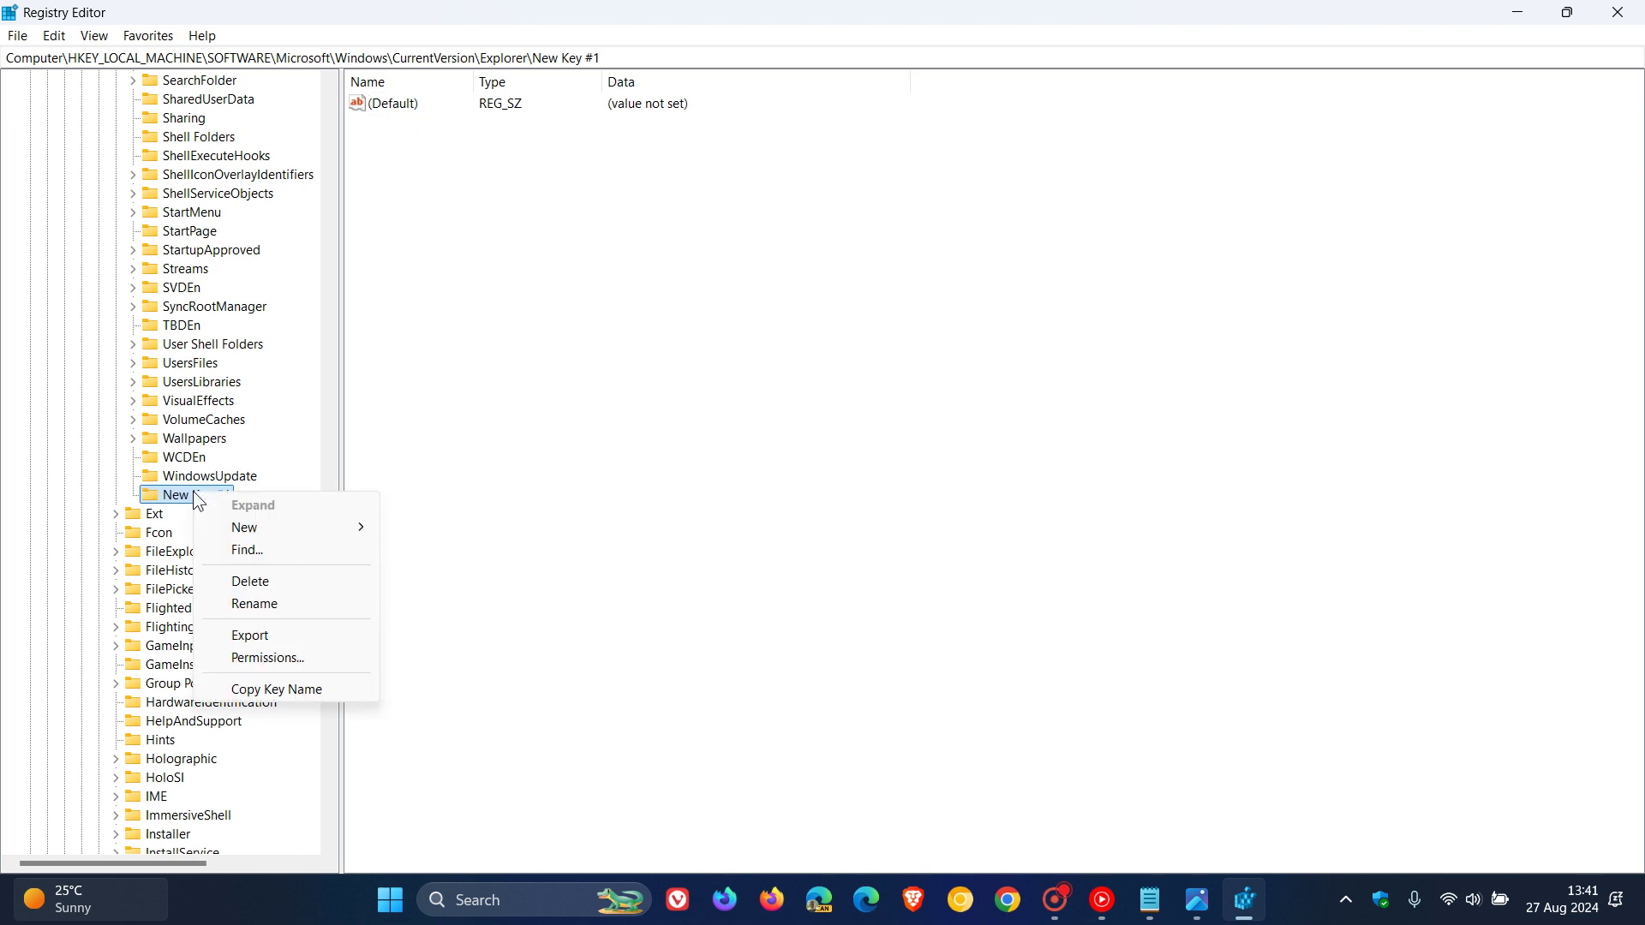
click(262, 605)
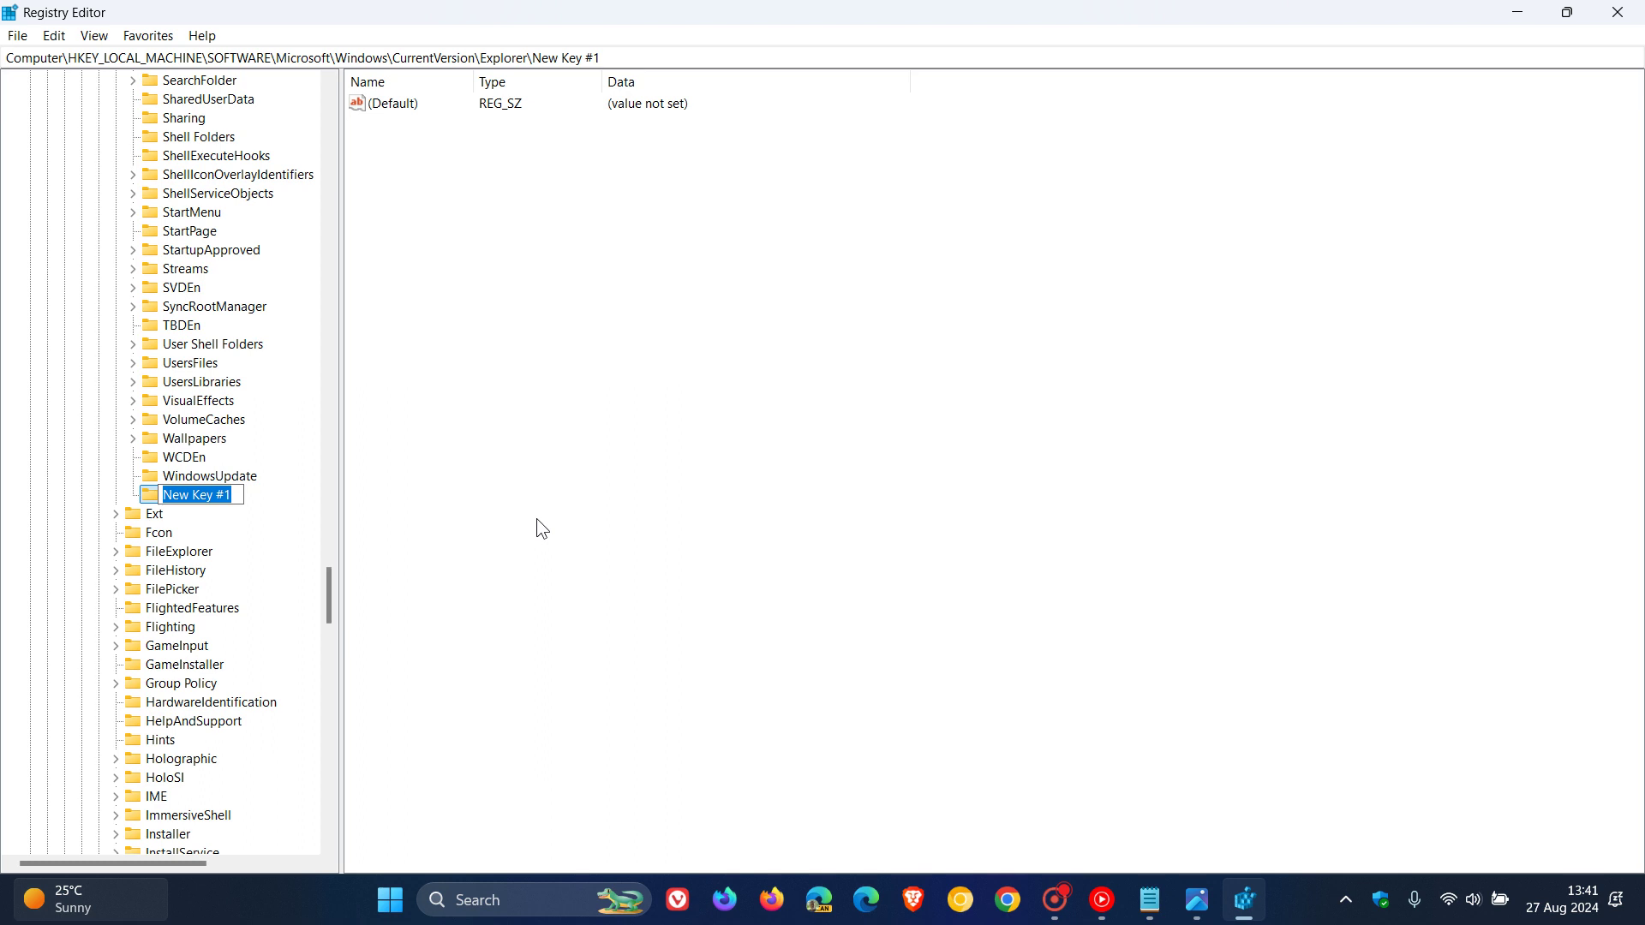
text(Shell Icons)
click(633, 444)
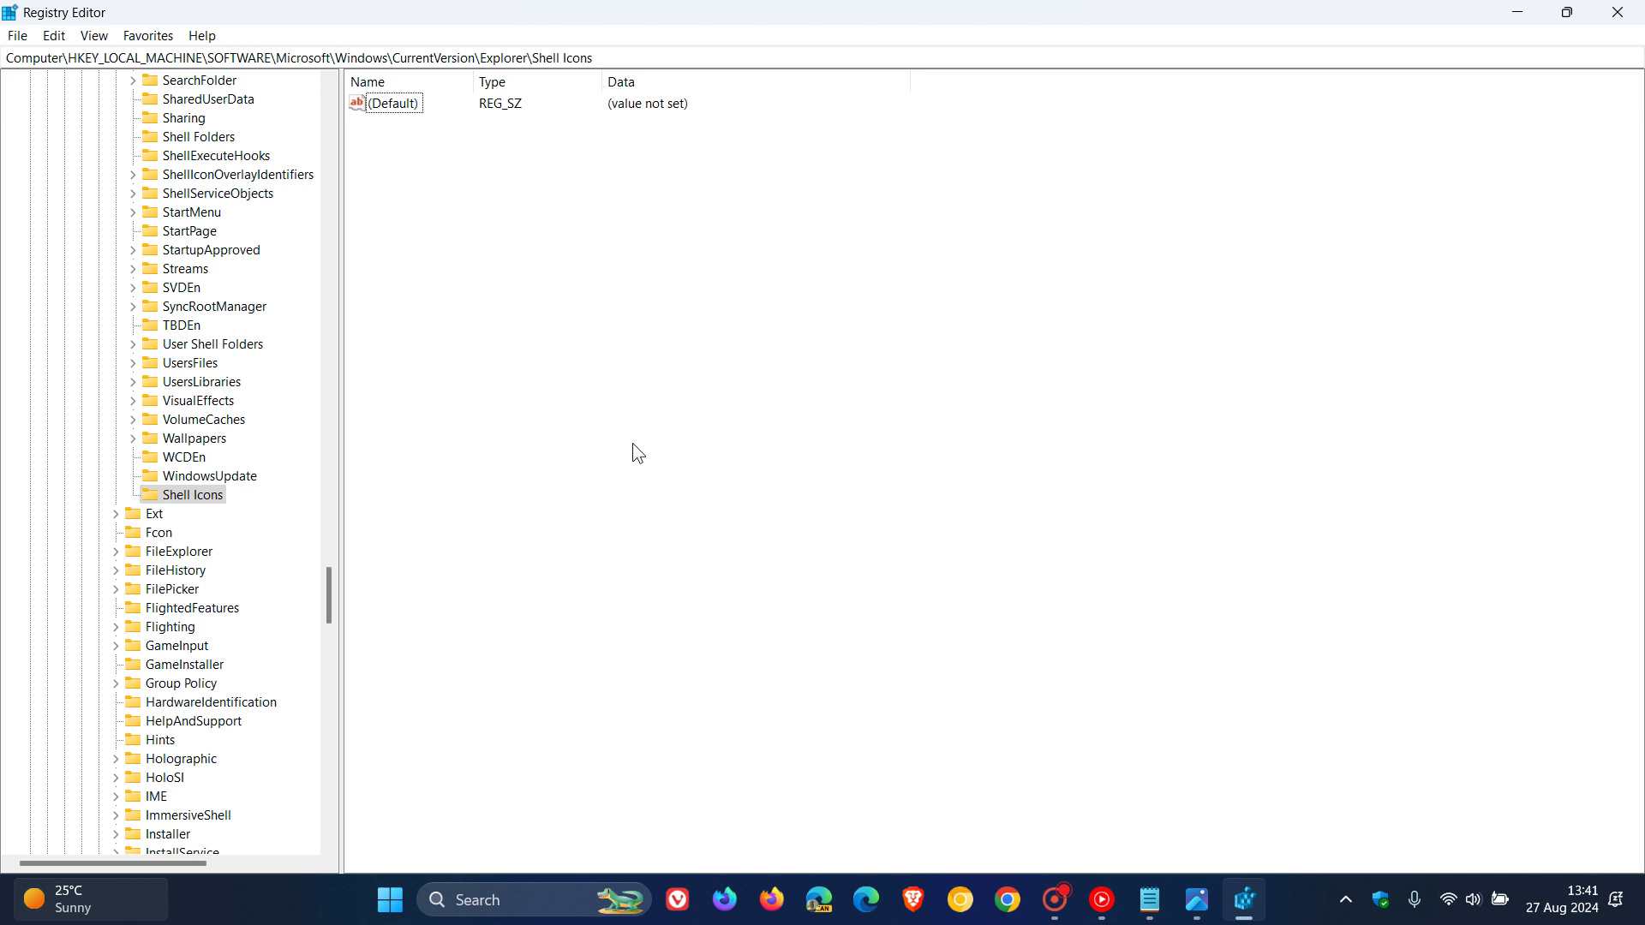
Add a string value named 29 under Shell Icons and open its Edit String dialog.
click(194, 495)
right_click(194, 495)
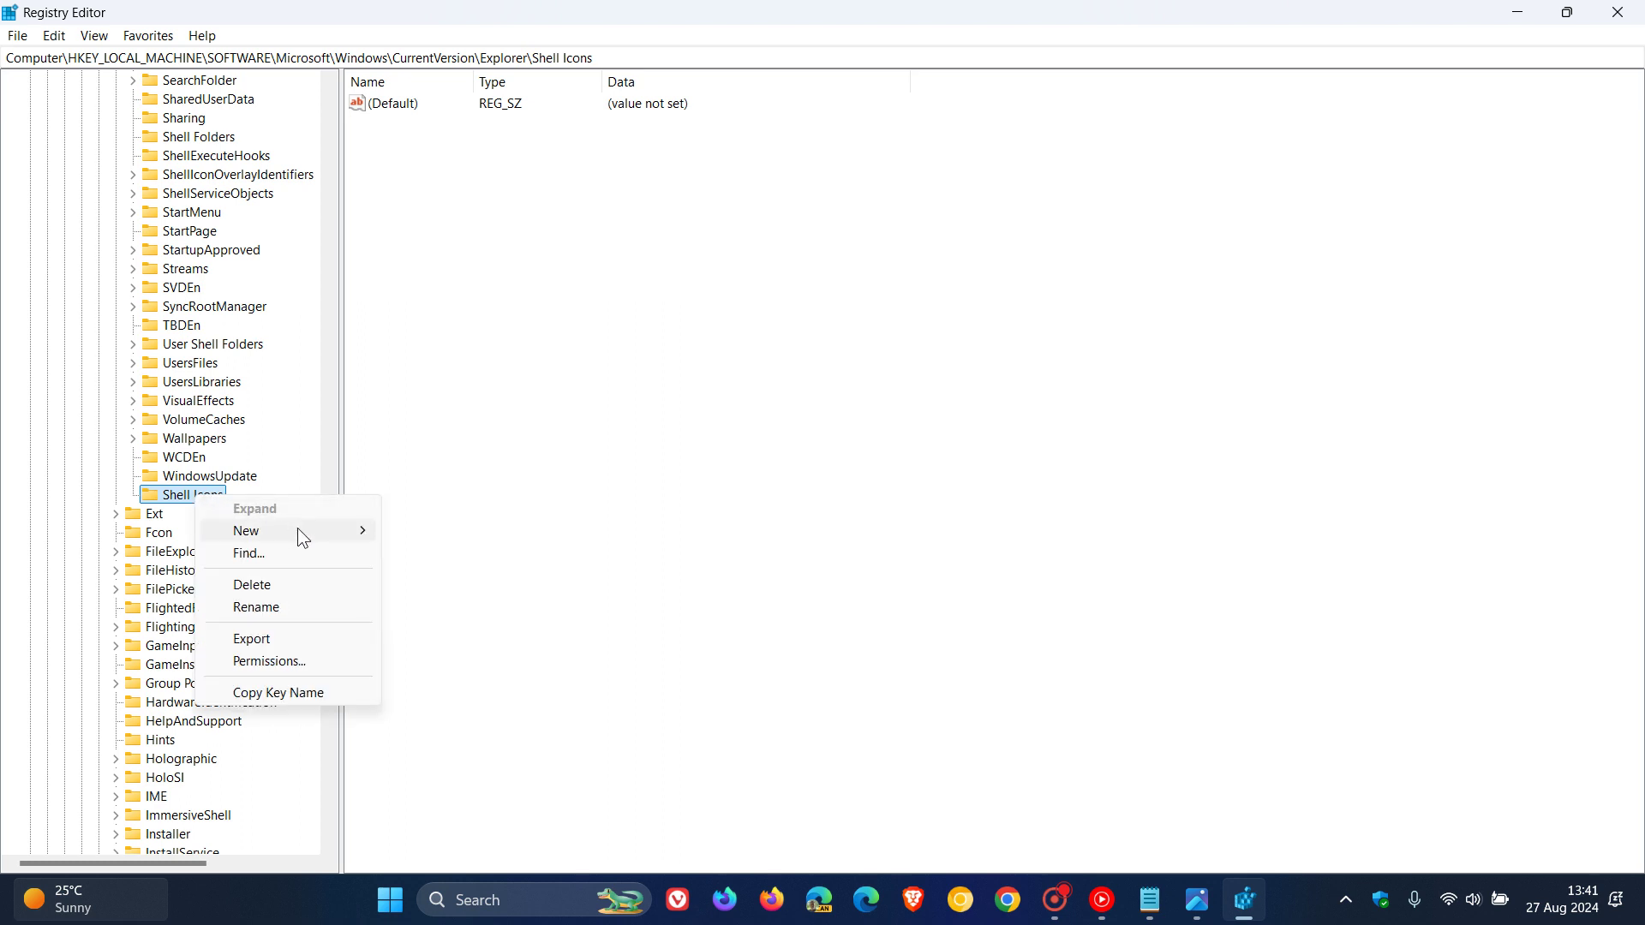
mouse_move(298, 531)
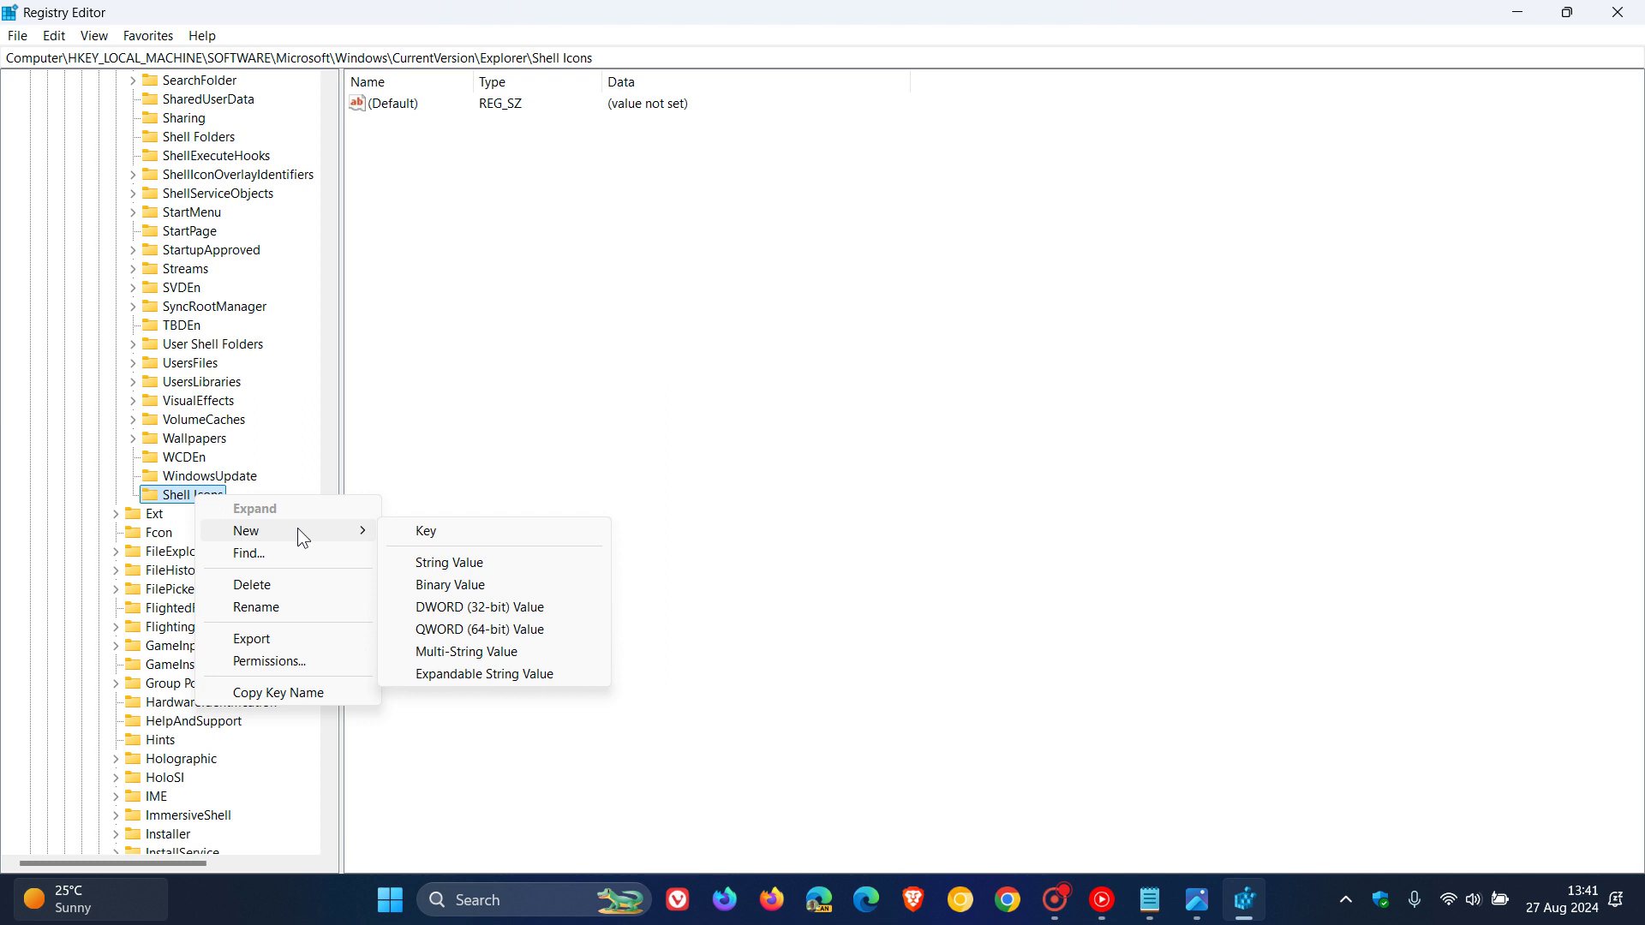
click(450, 562)
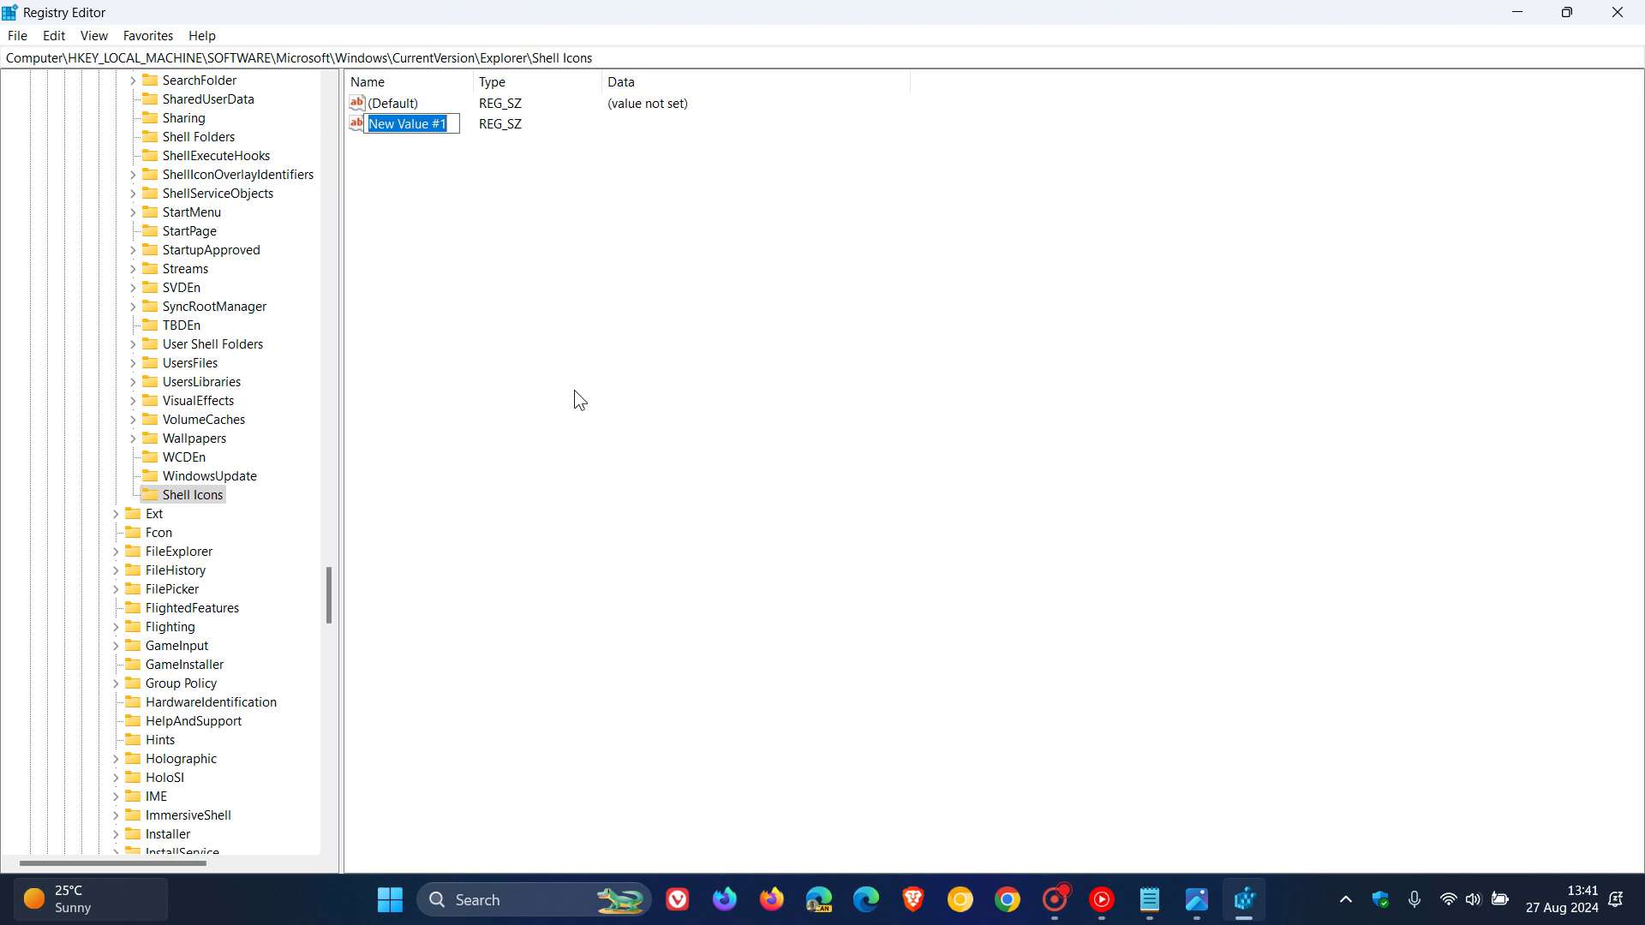
text(2)
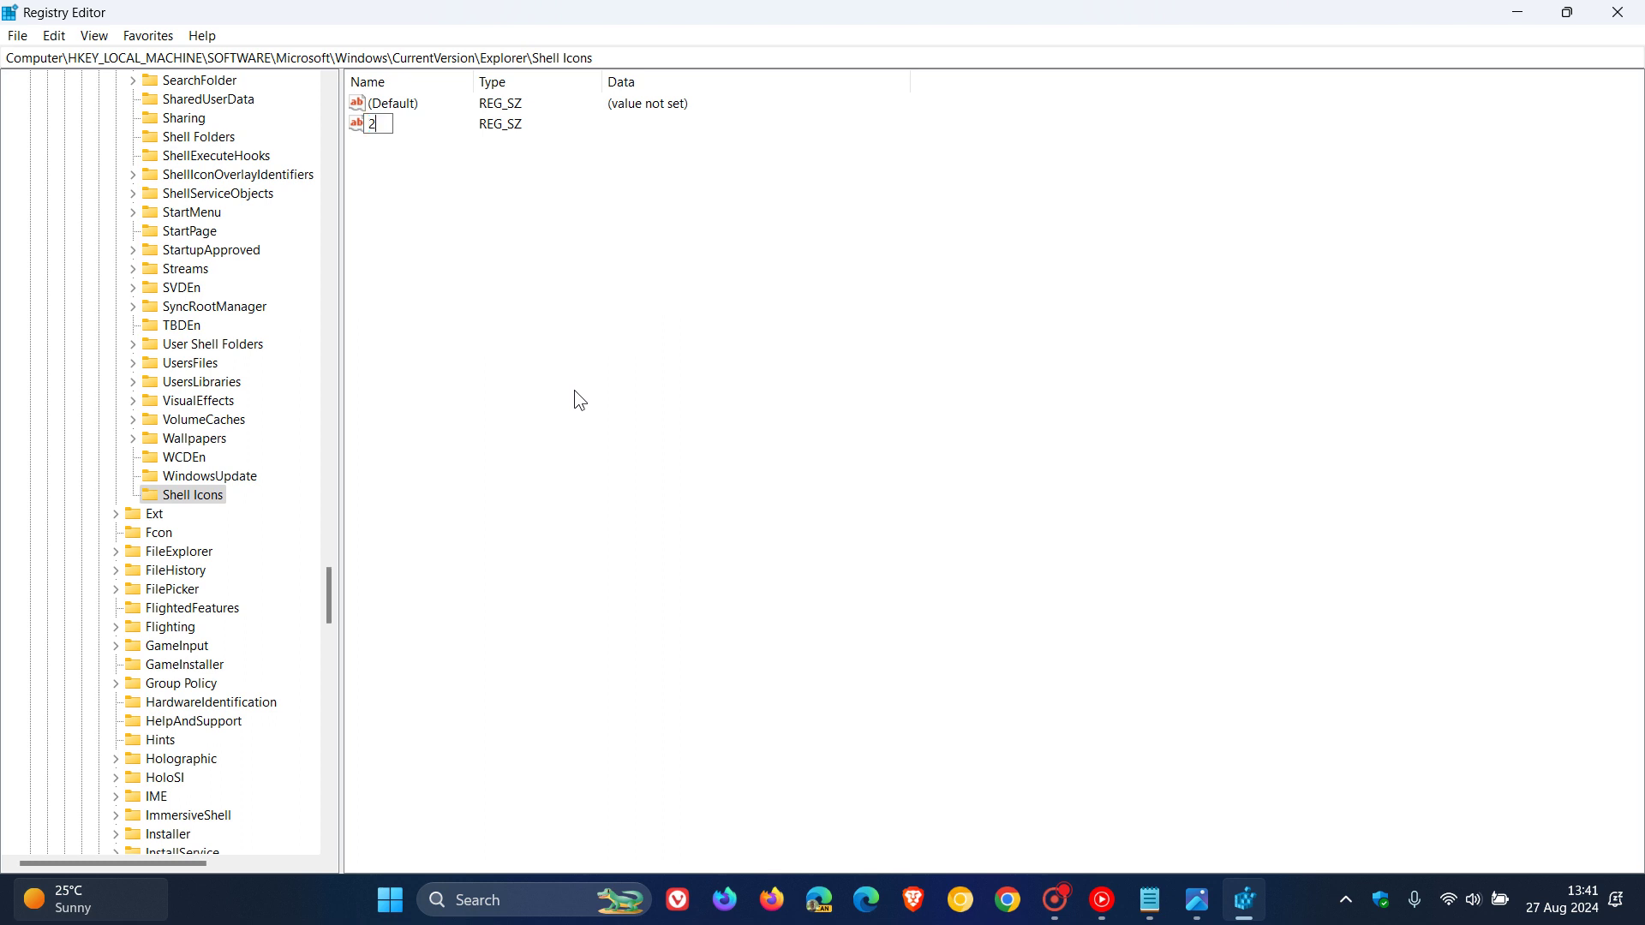
text(9)
key(Return)
double_click(375, 126)
drag(341, 98, 909, 246)
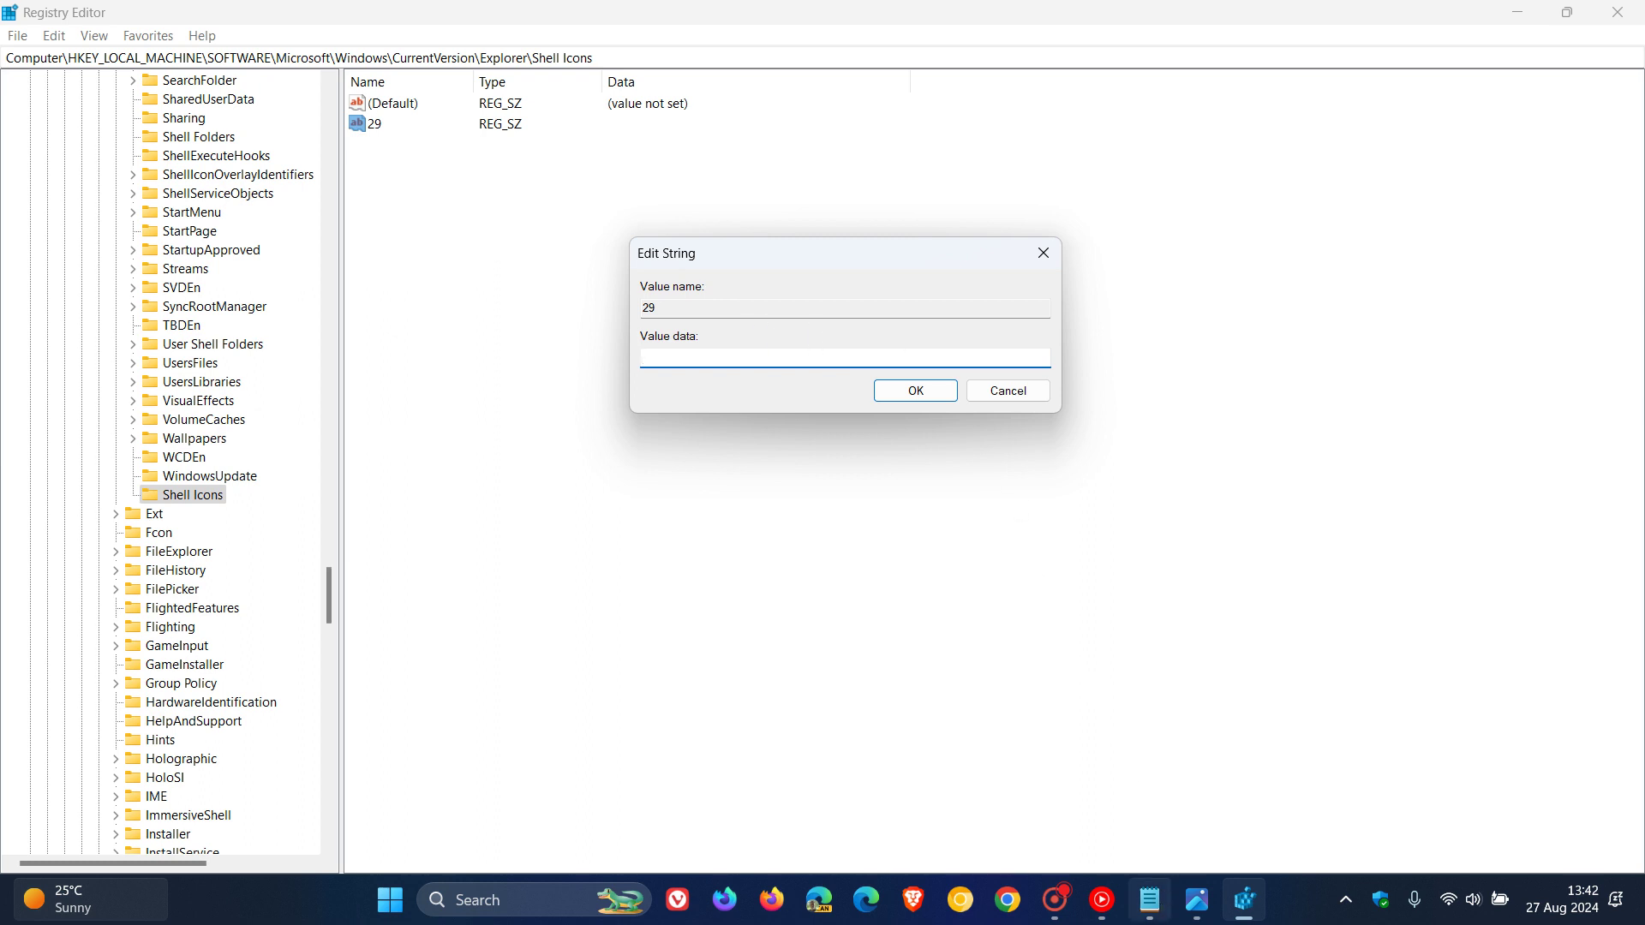
Copy the path %windir%\System32\shell32.dll,-50 from Notepad, then minimize Notepad.
click(1149, 899)
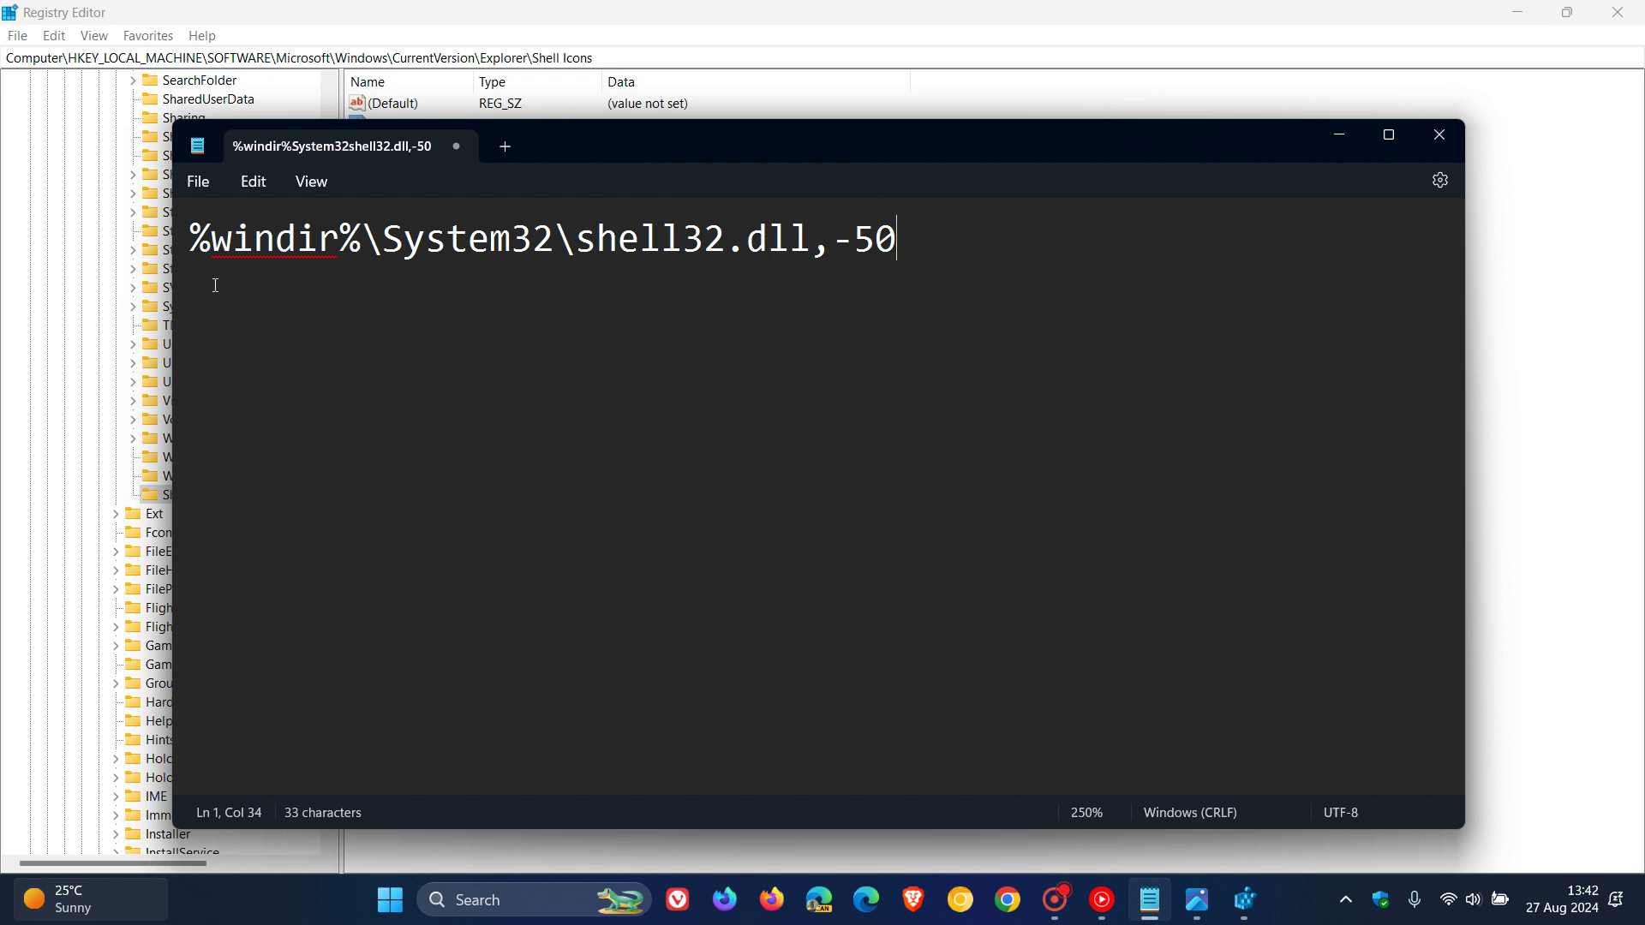
drag(189, 238, 880, 240)
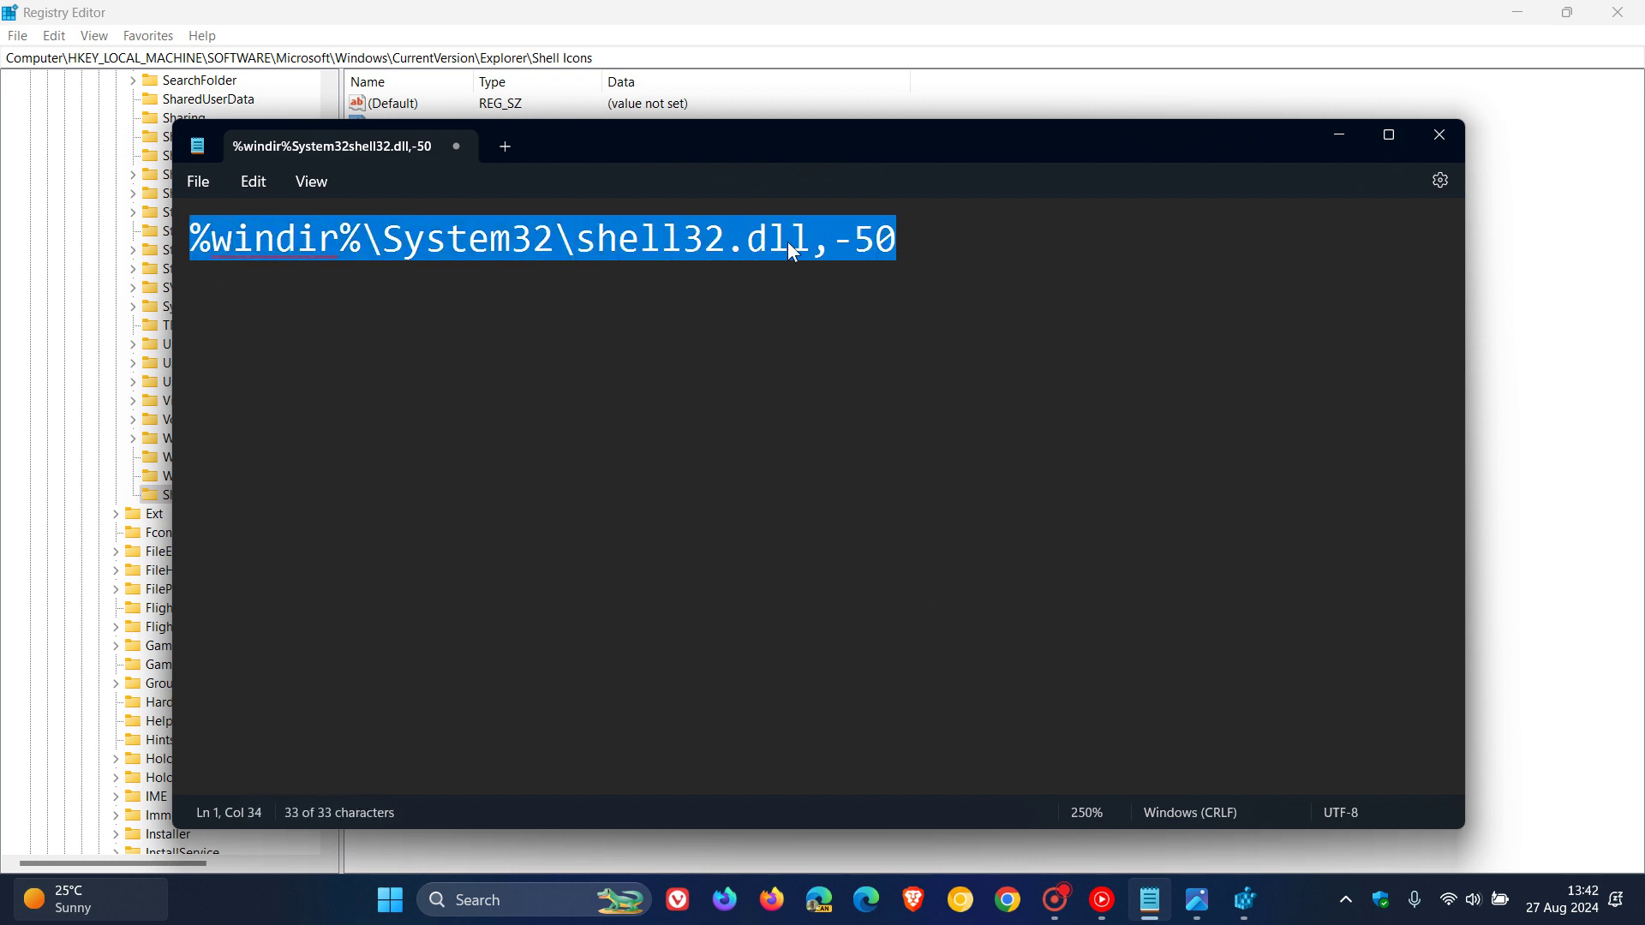
right_click(675, 234)
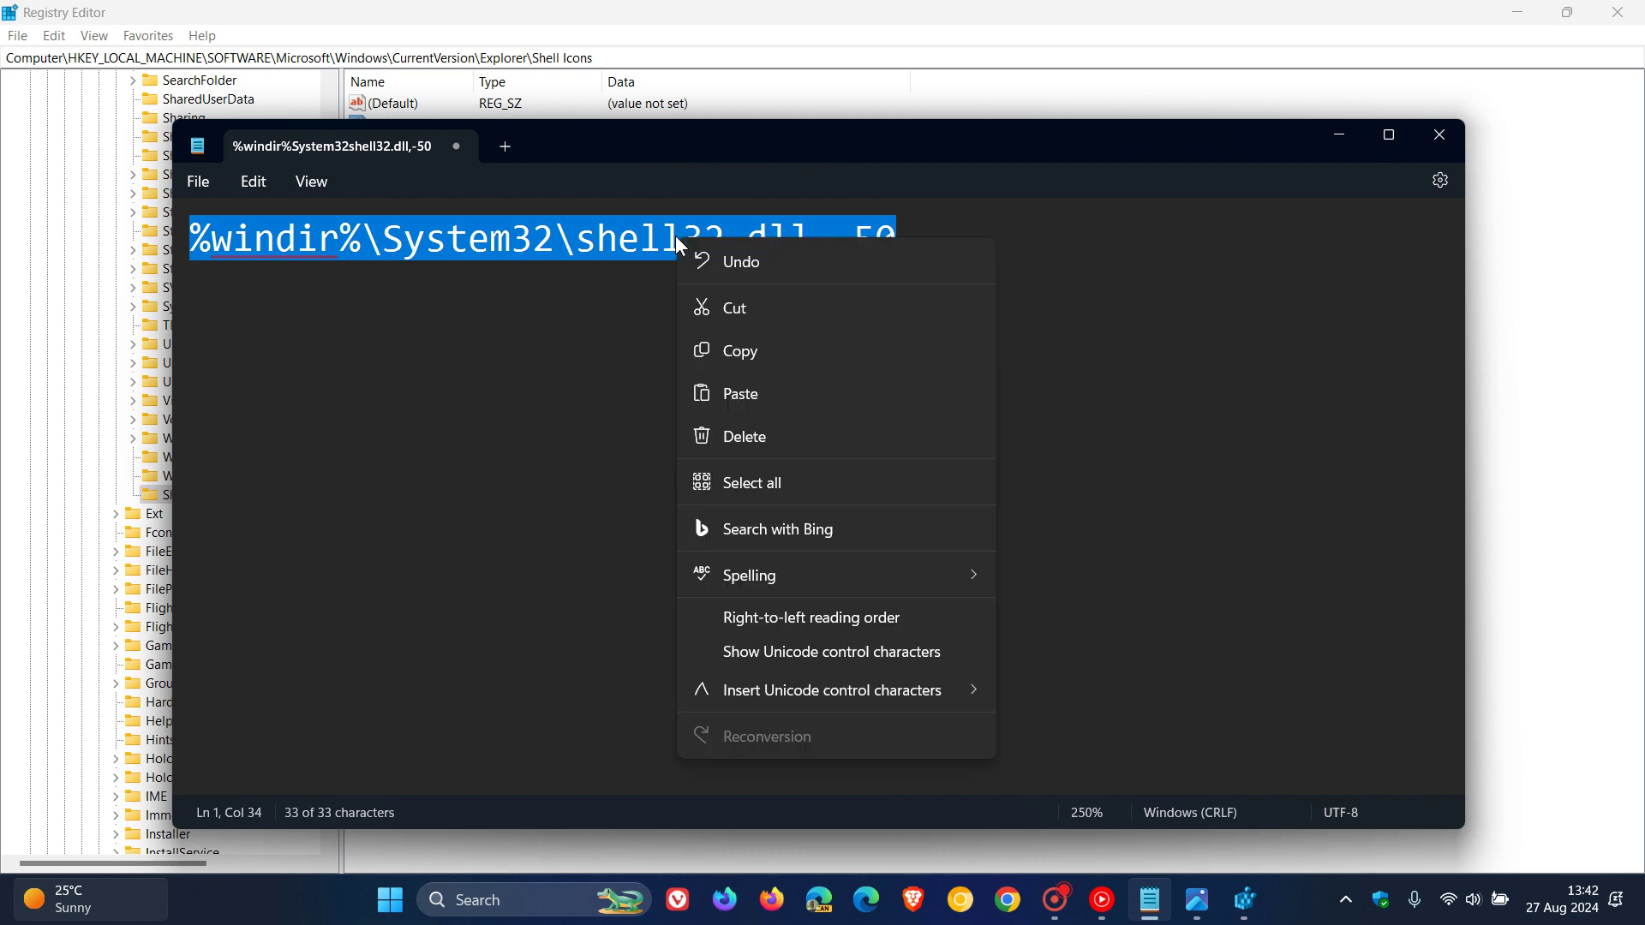
click(762, 349)
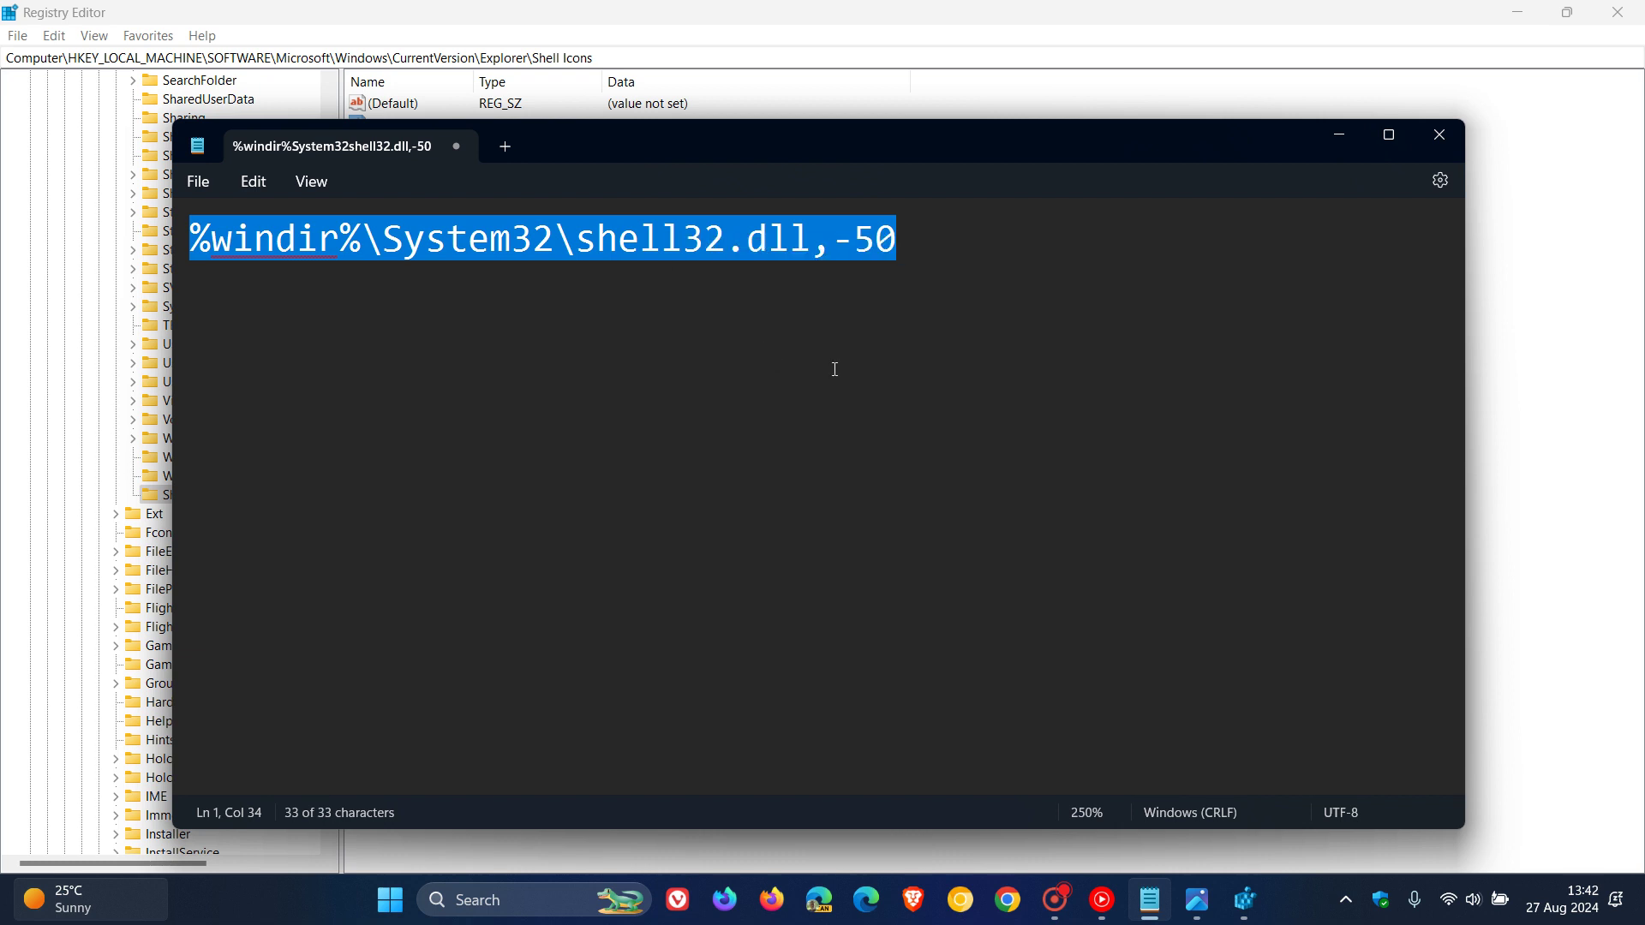
click(1339, 135)
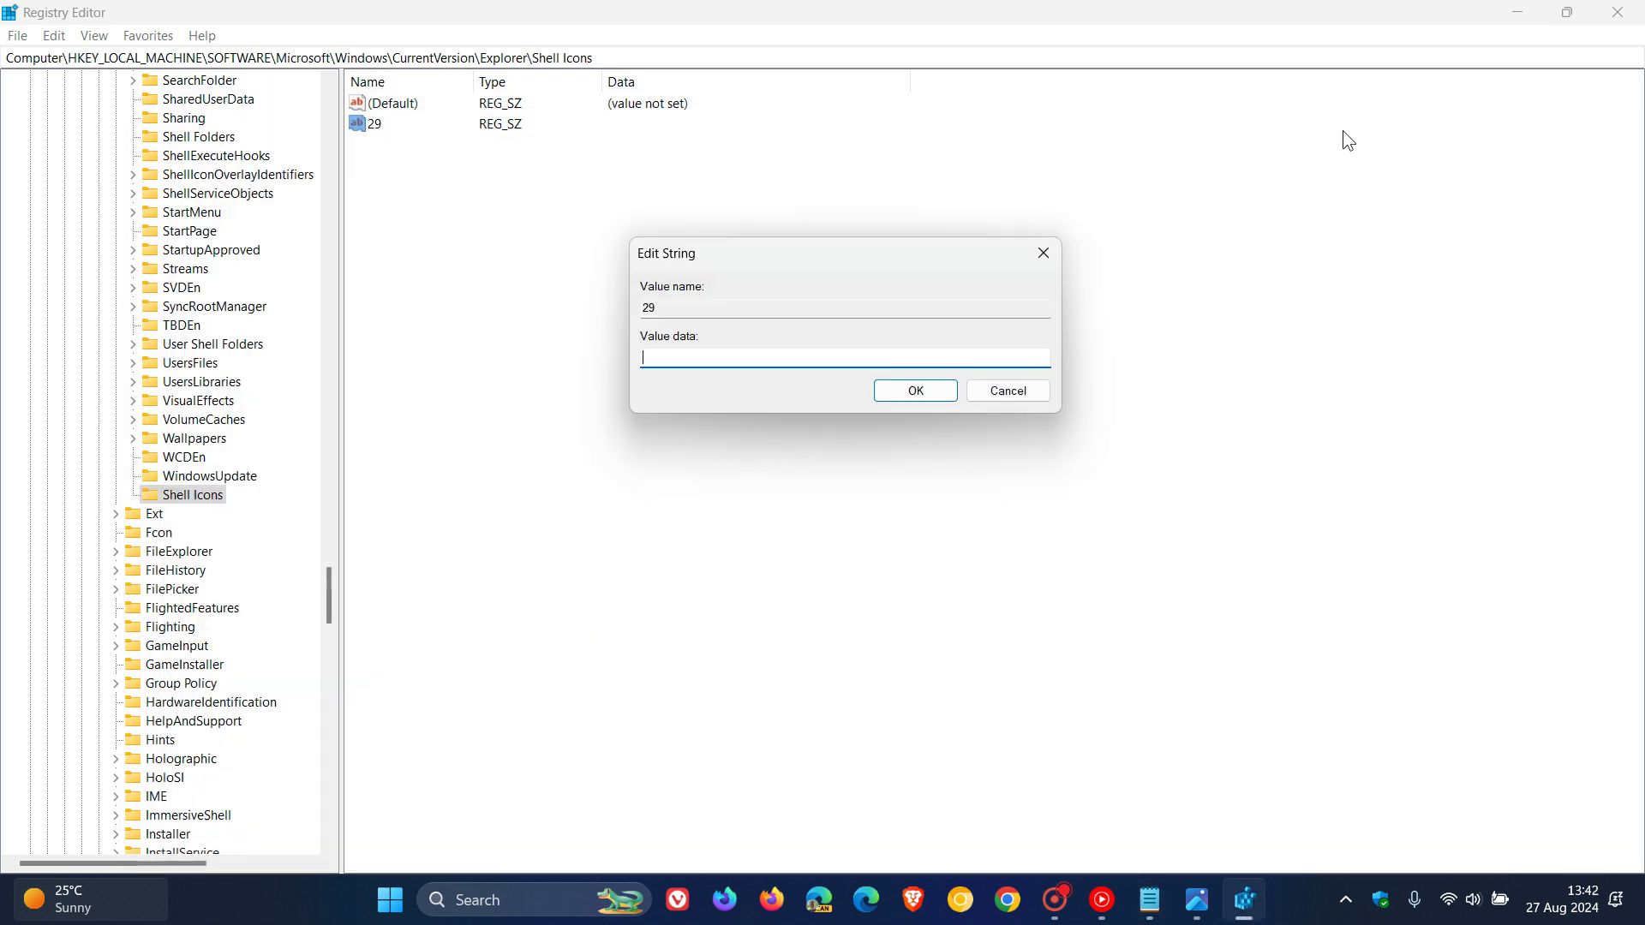
Paste %windir%\System32\shell32.dll,-50 as value 29's data, confirm it, and close Registry Editor.
right_click(757, 356)
click(851, 438)
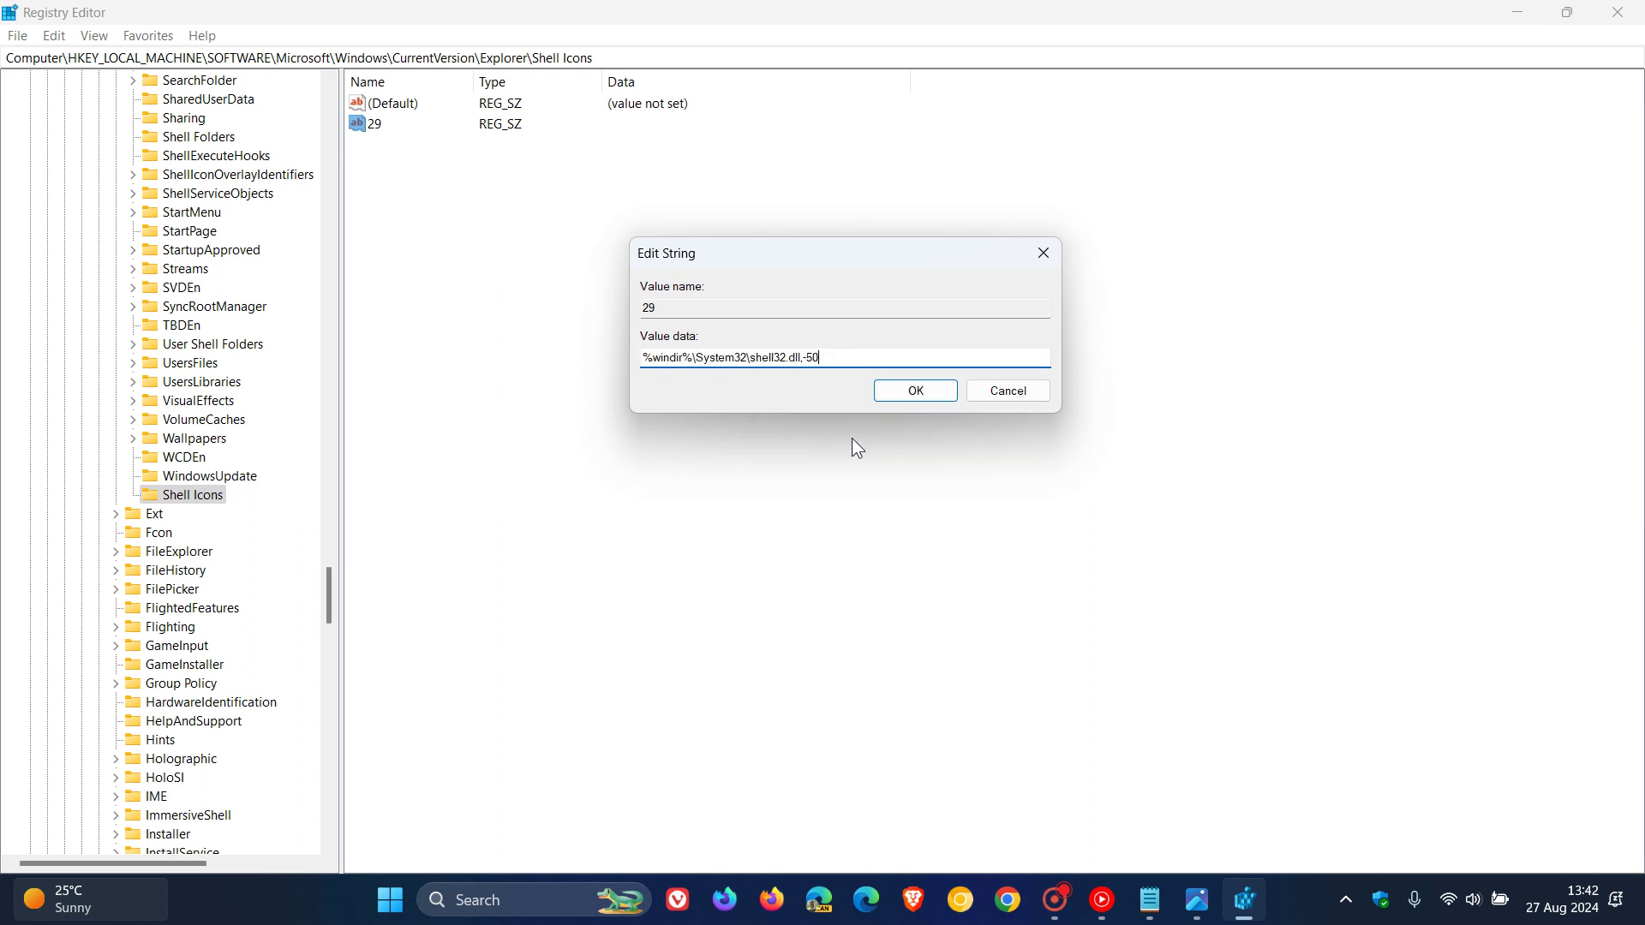
click(906, 394)
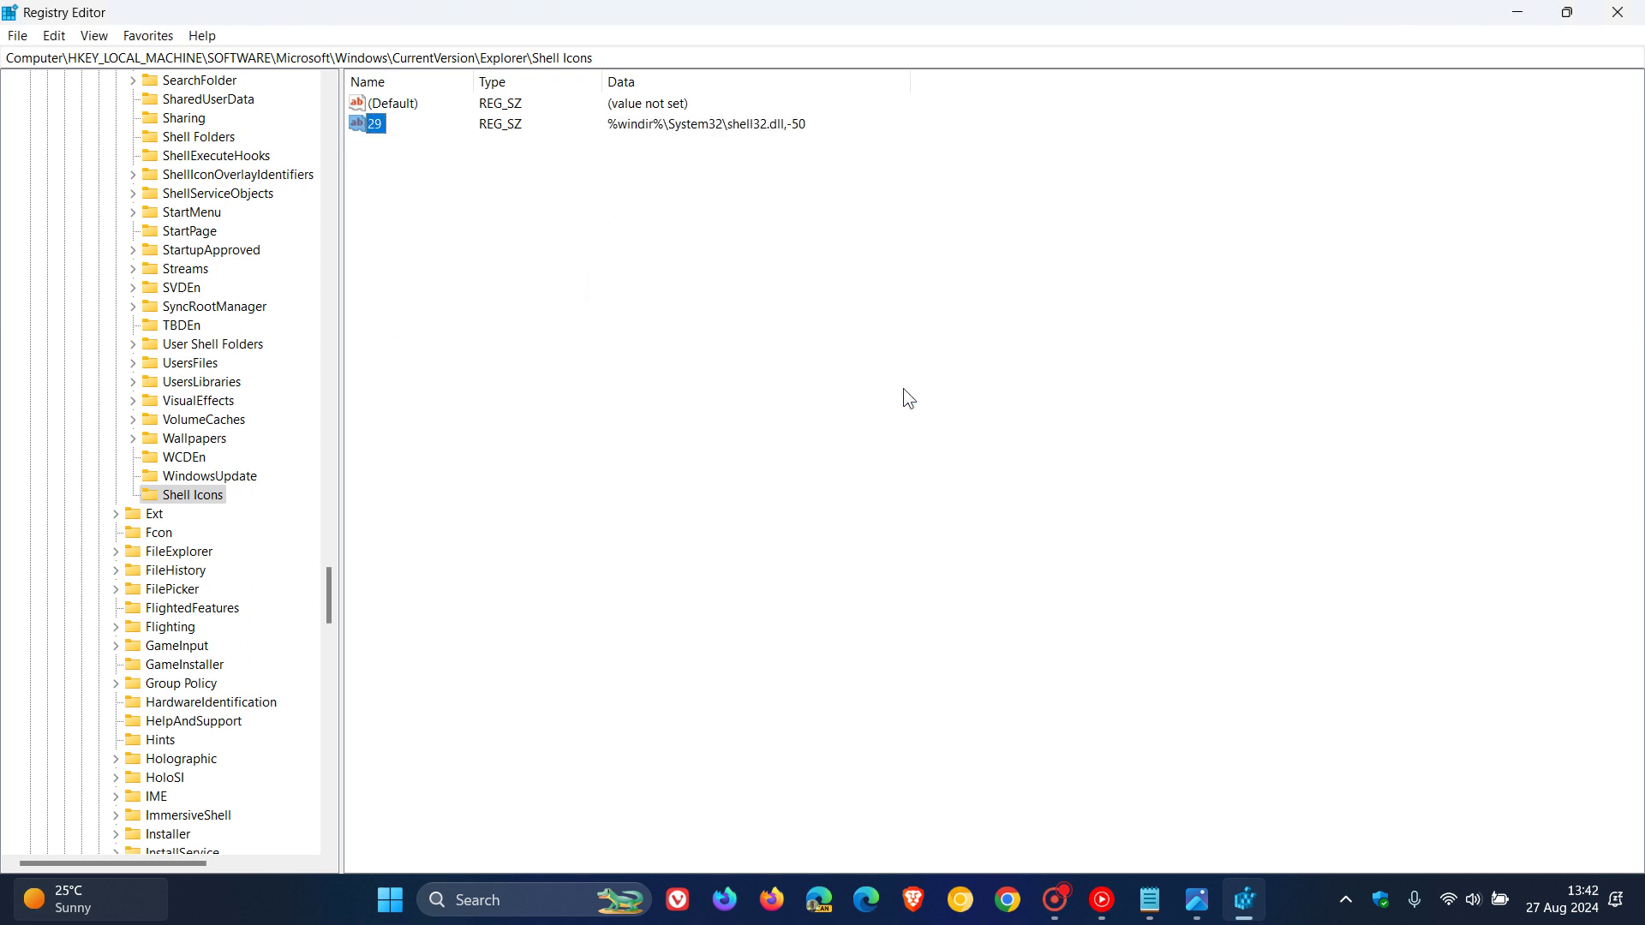
click(904, 392)
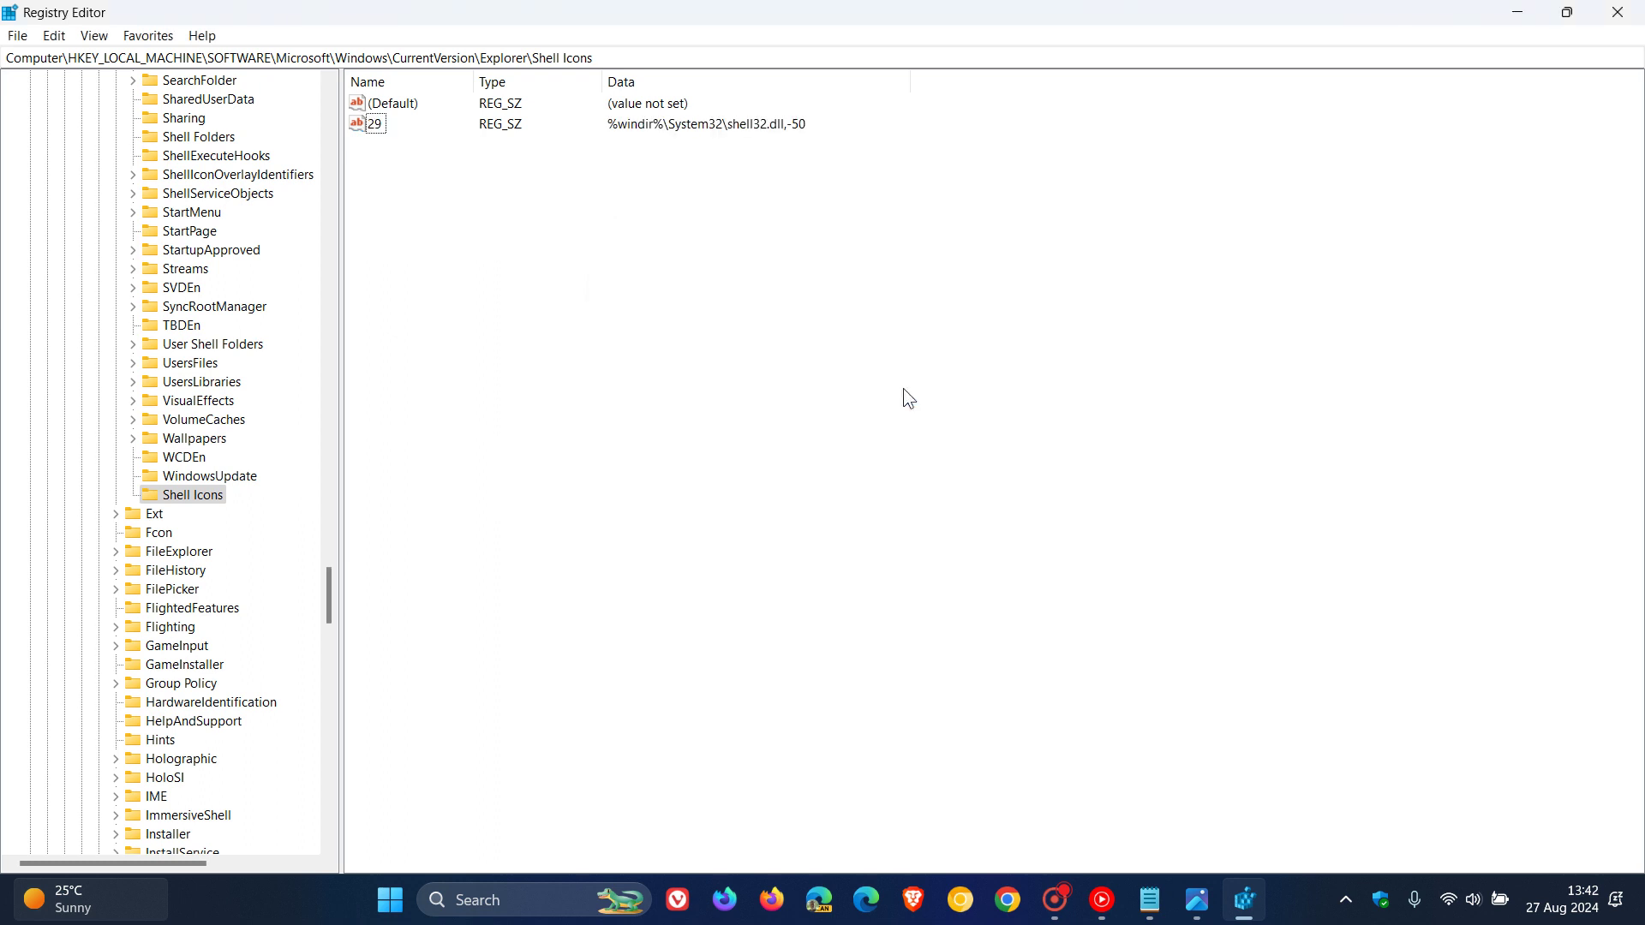
click(1617, 12)
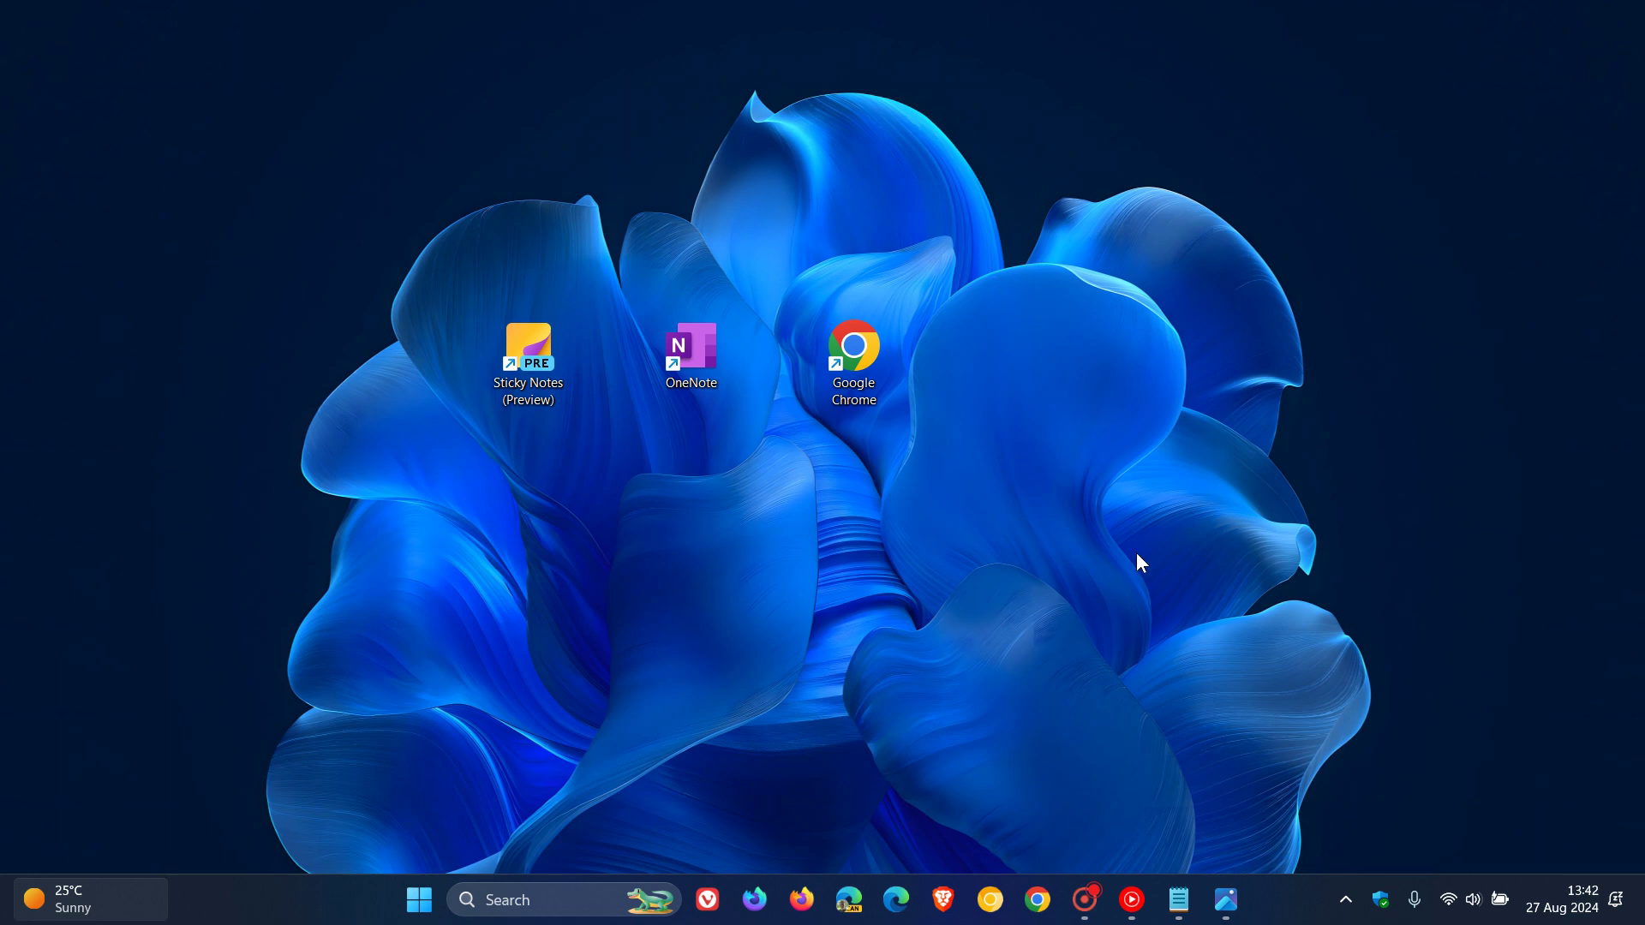
View the 13:26 desktop screenshot full screen in Photos, zooming and panning over the icons.
click(1231, 915)
click(1622, 855)
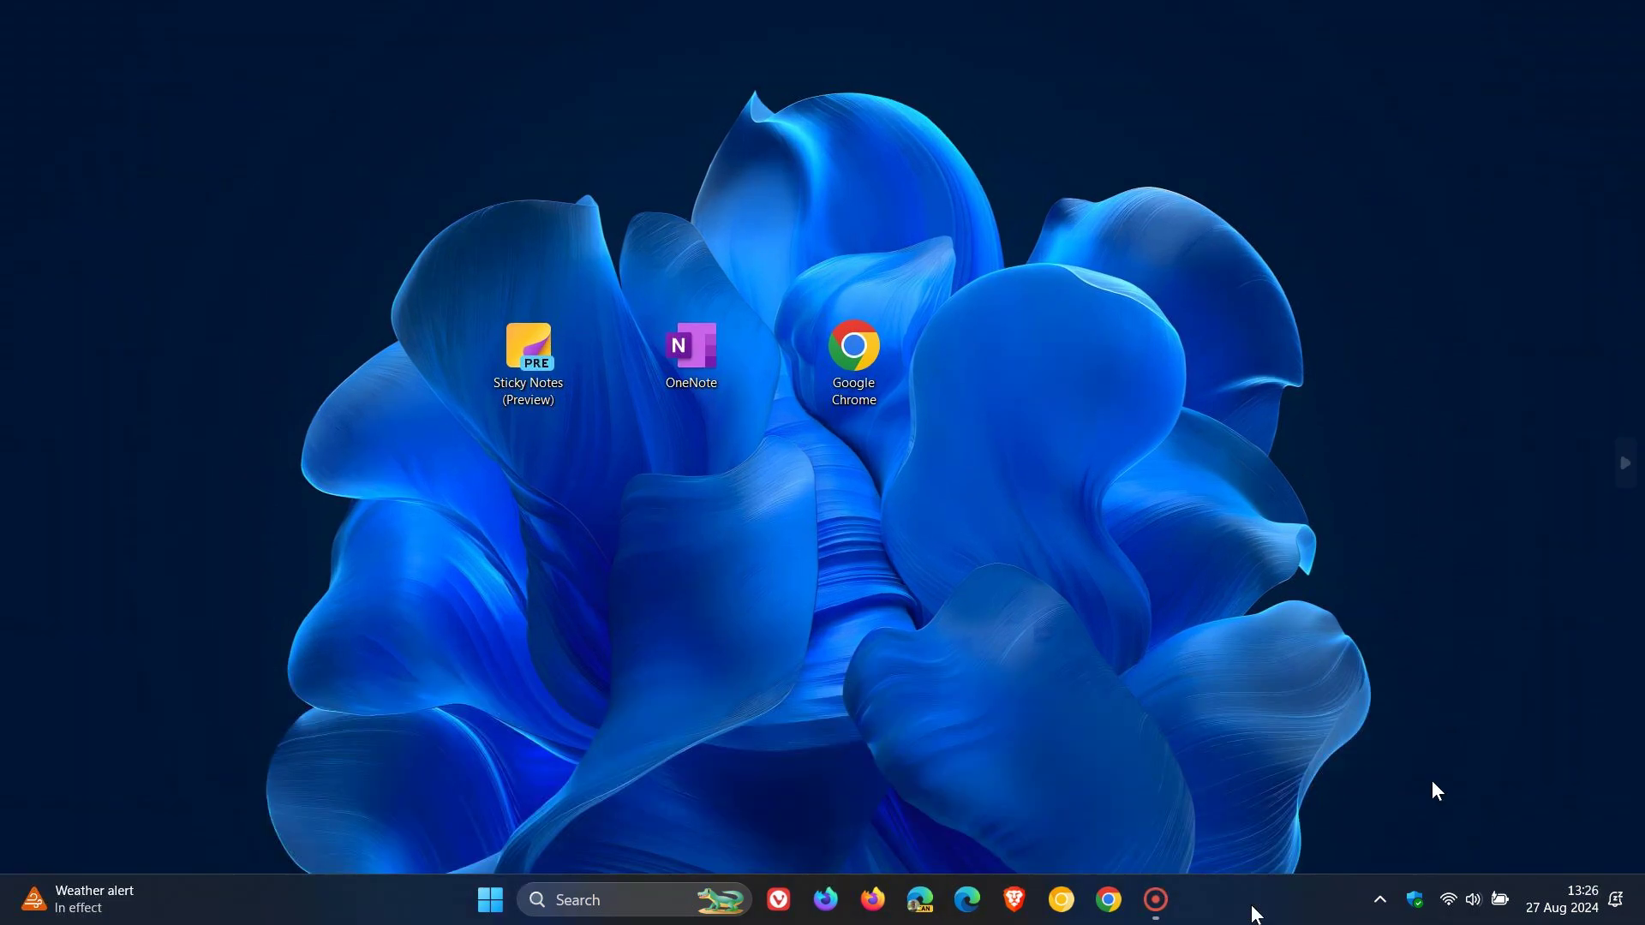
scroll(831, 668, up, 4)
drag(625, 562, 803, 709)
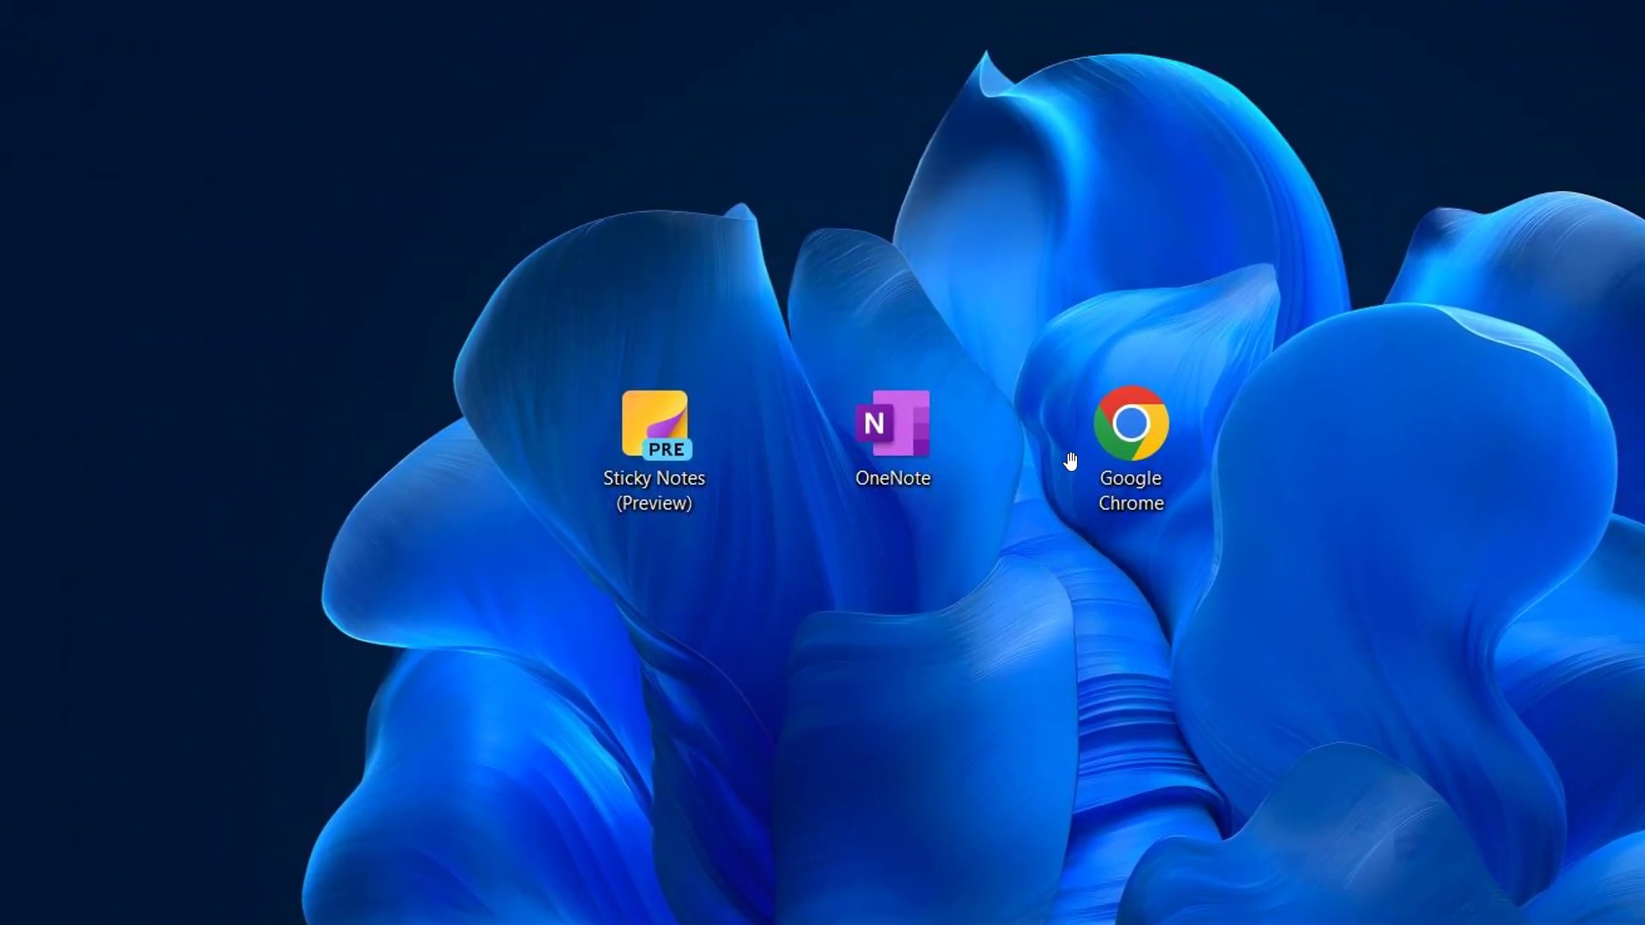
drag(1116, 643, 1013, 580)
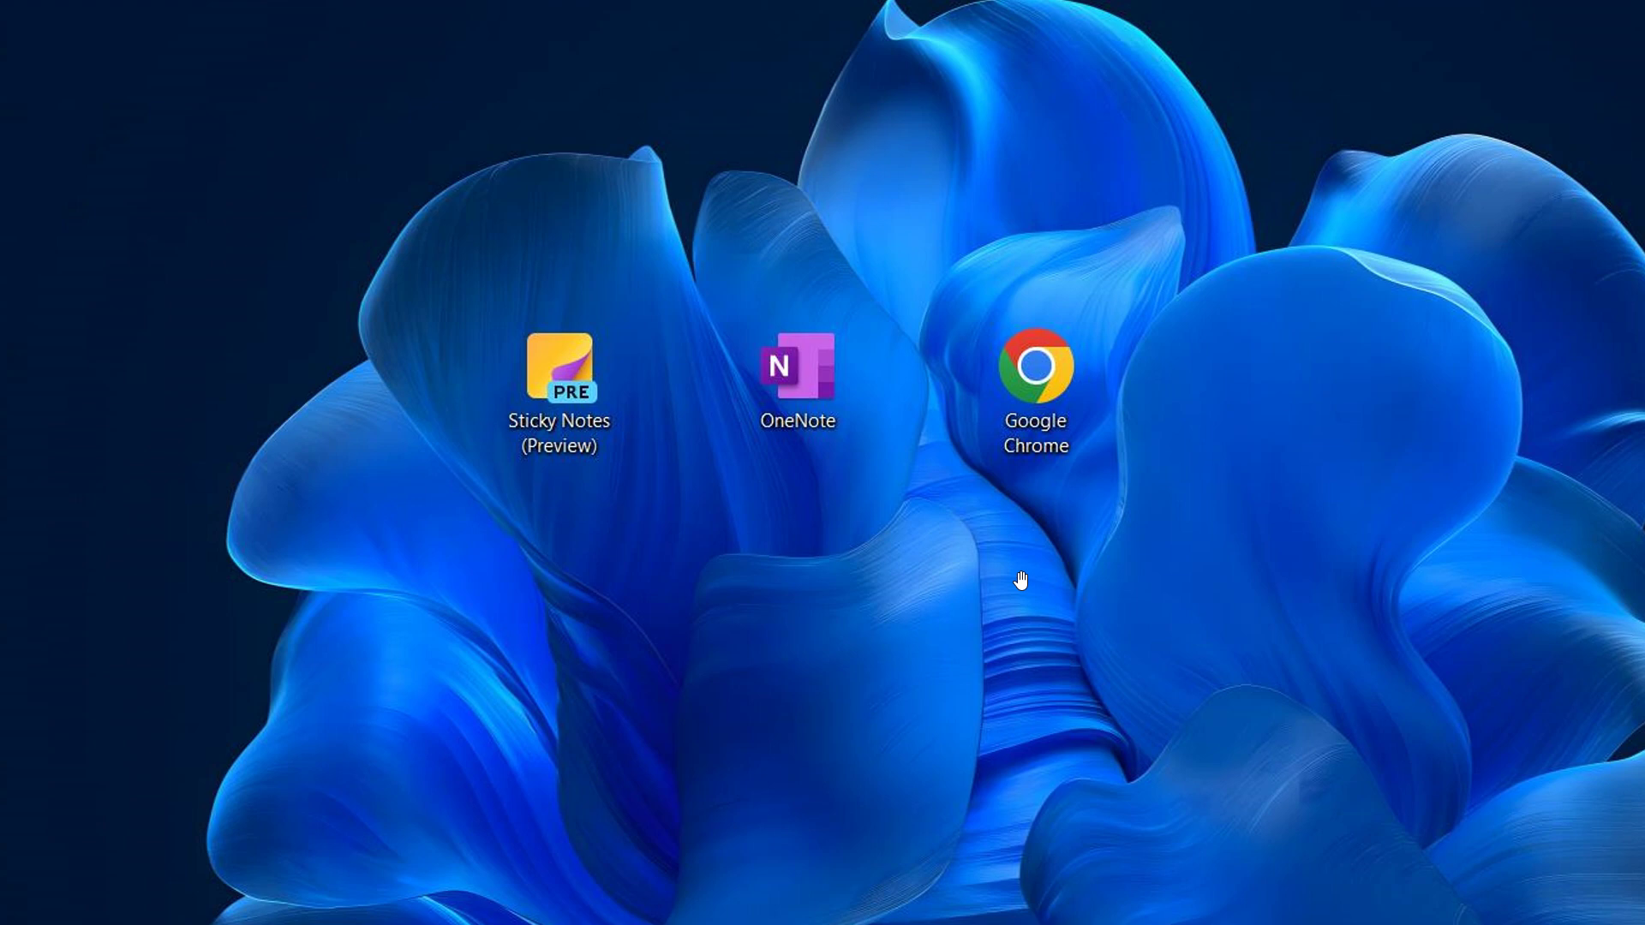
scroll(1020, 580, down, 3)
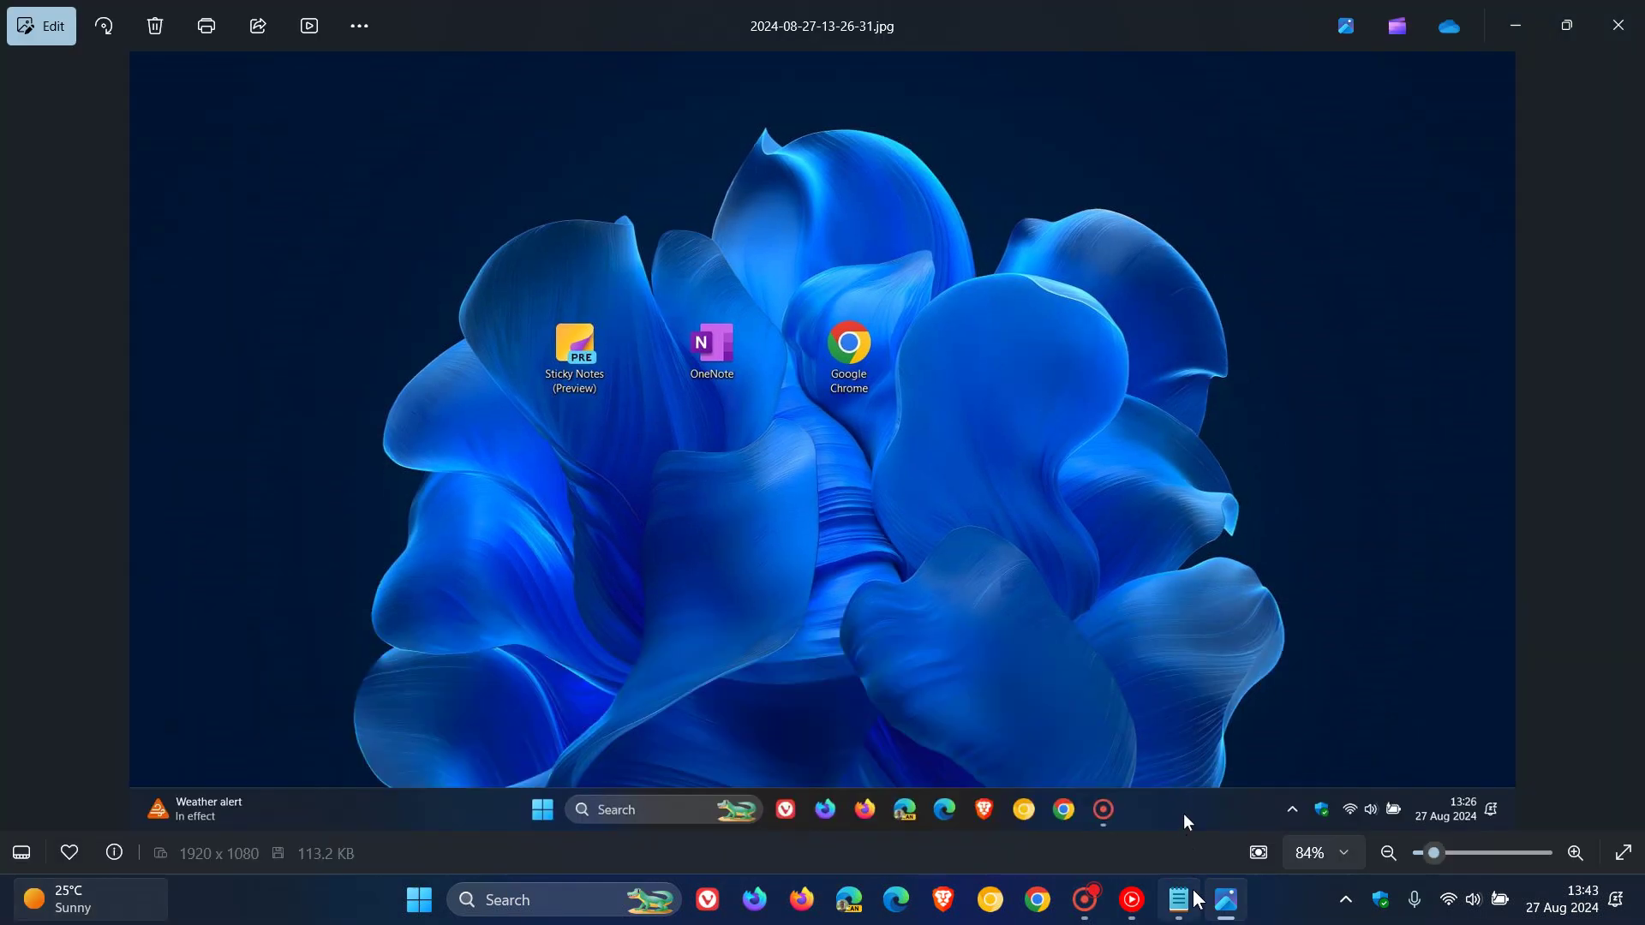
click(1227, 913)
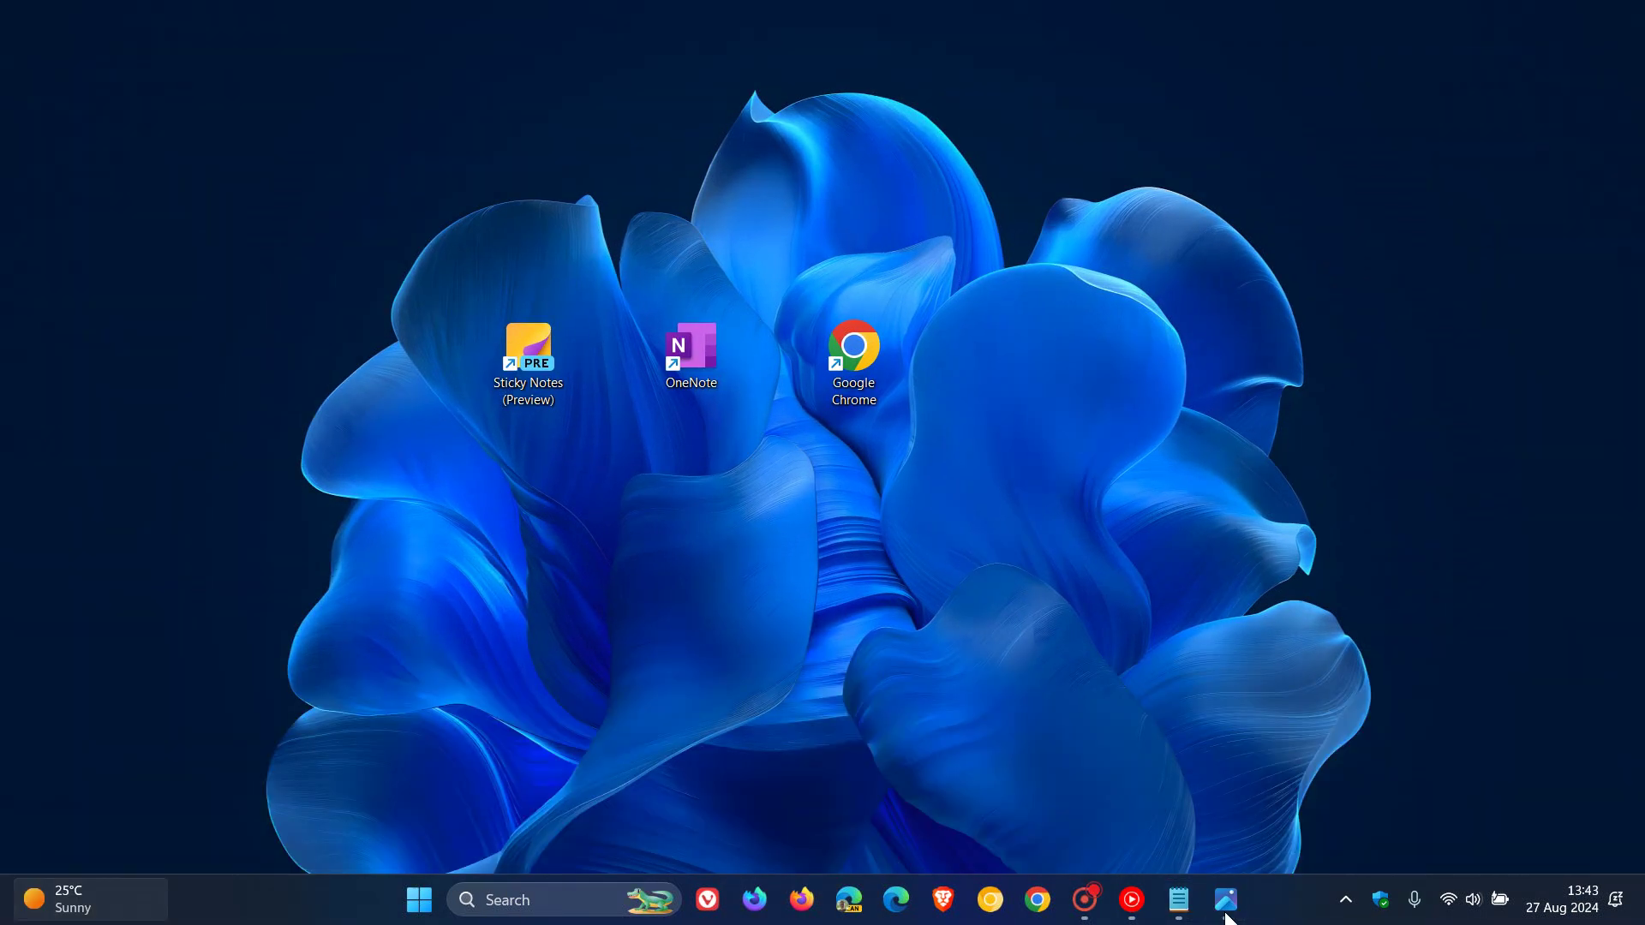